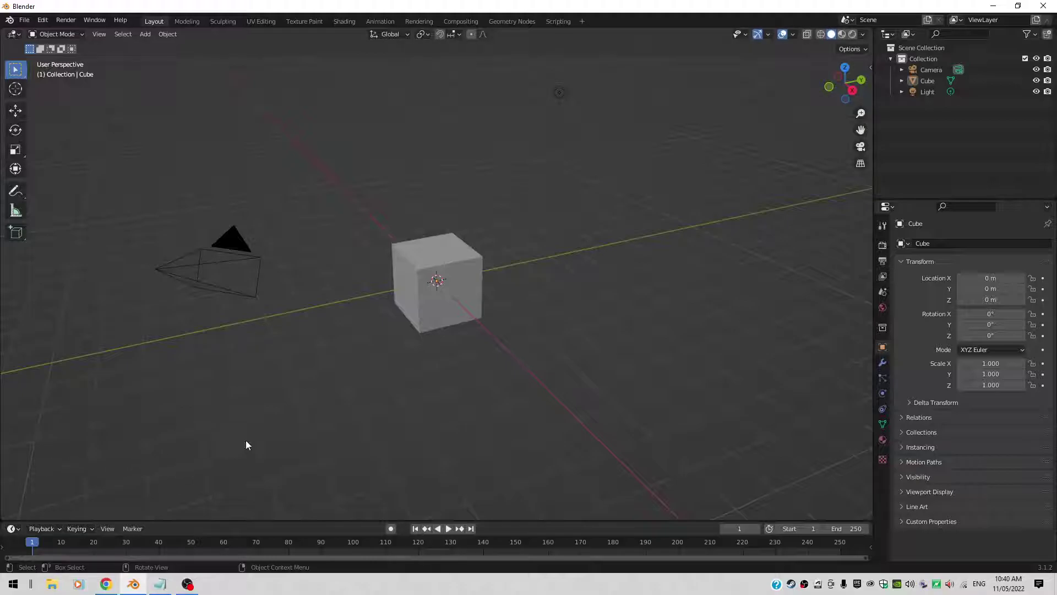
# Step: In Edit > Preferences > Add-ons, search 'images' and tick Import-Export: Import Images as Planes
pyautogui.press('shift')
pyautogui.hotkey('shift', 'a')
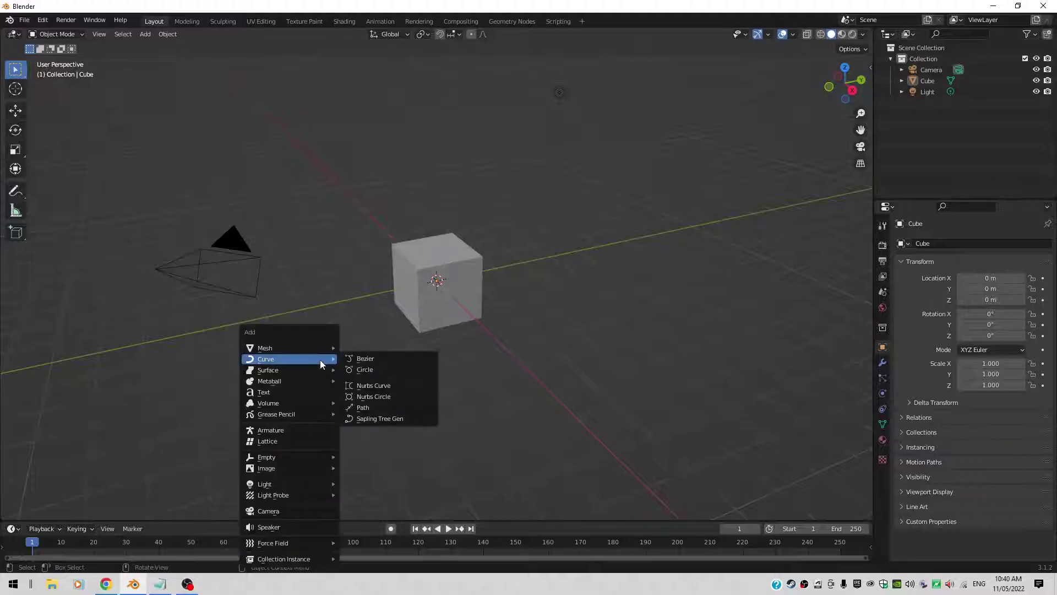
pyautogui.moveTo(282, 469)
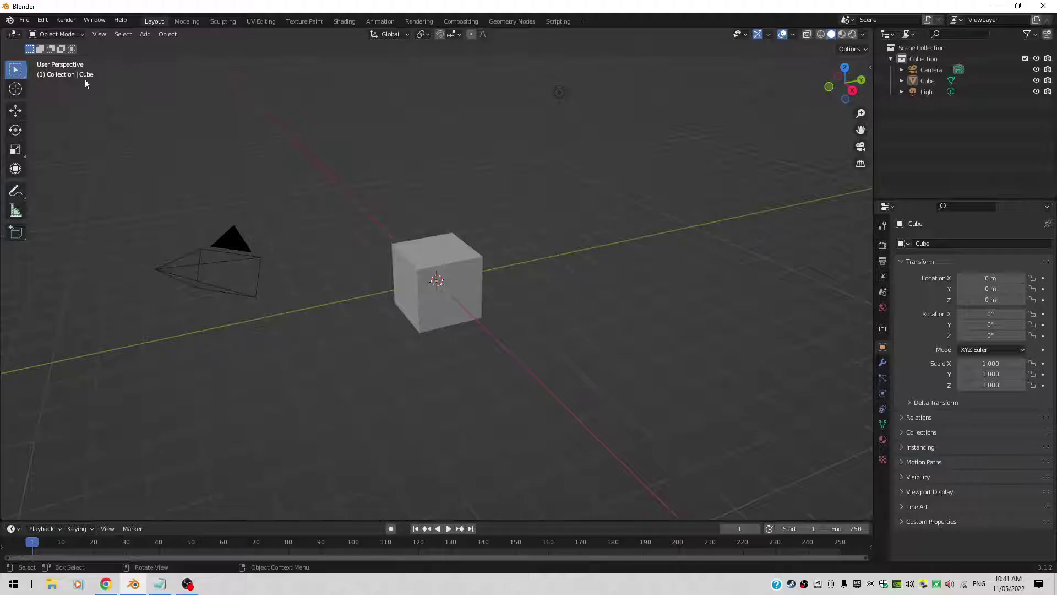
pyautogui.click(42, 19)
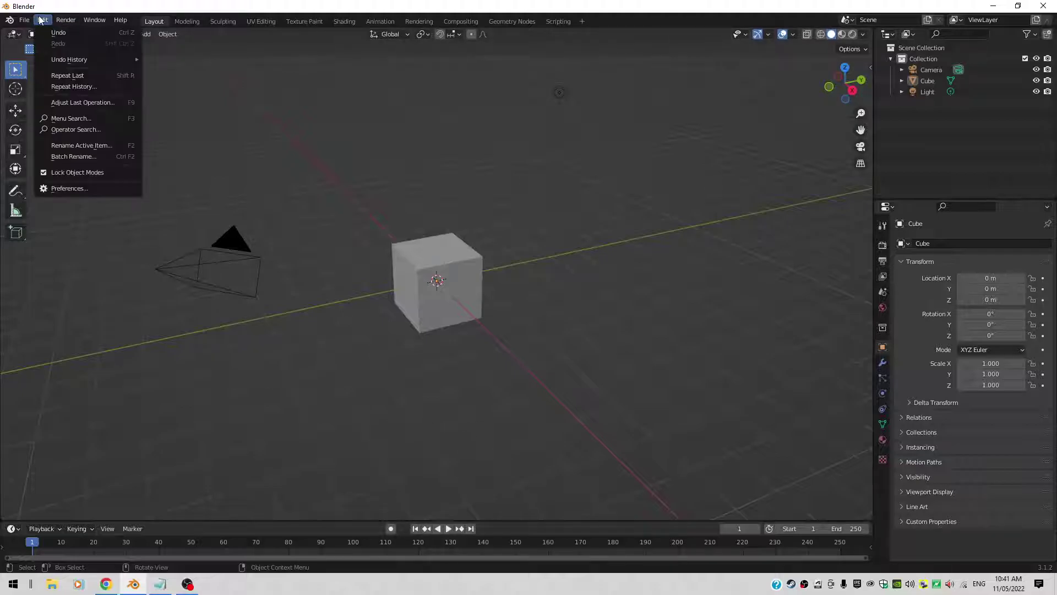
pyautogui.click(70, 188)
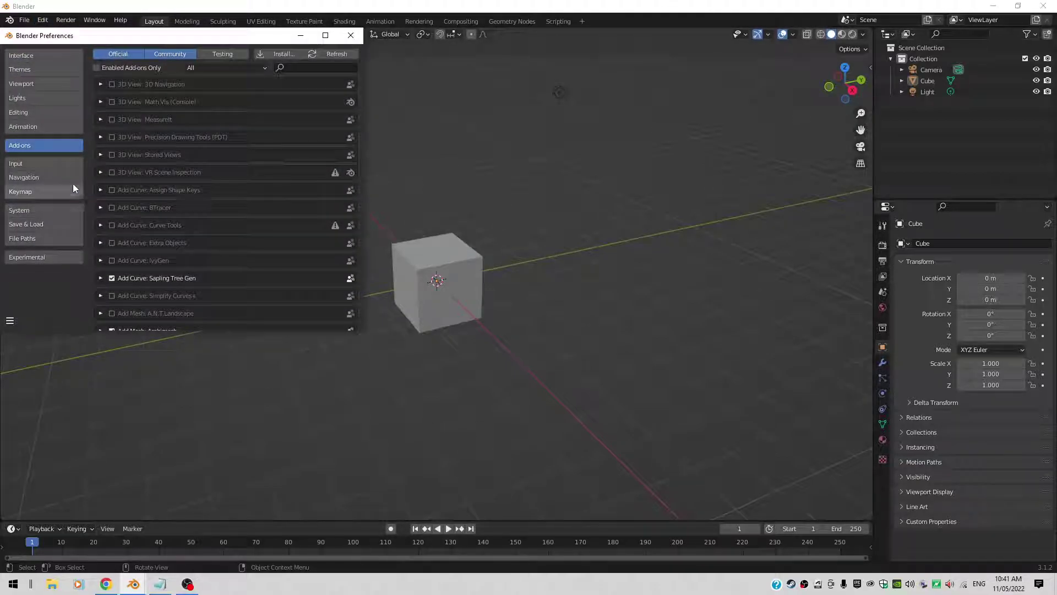
pyautogui.click(299, 68)
pyautogui.write('images')
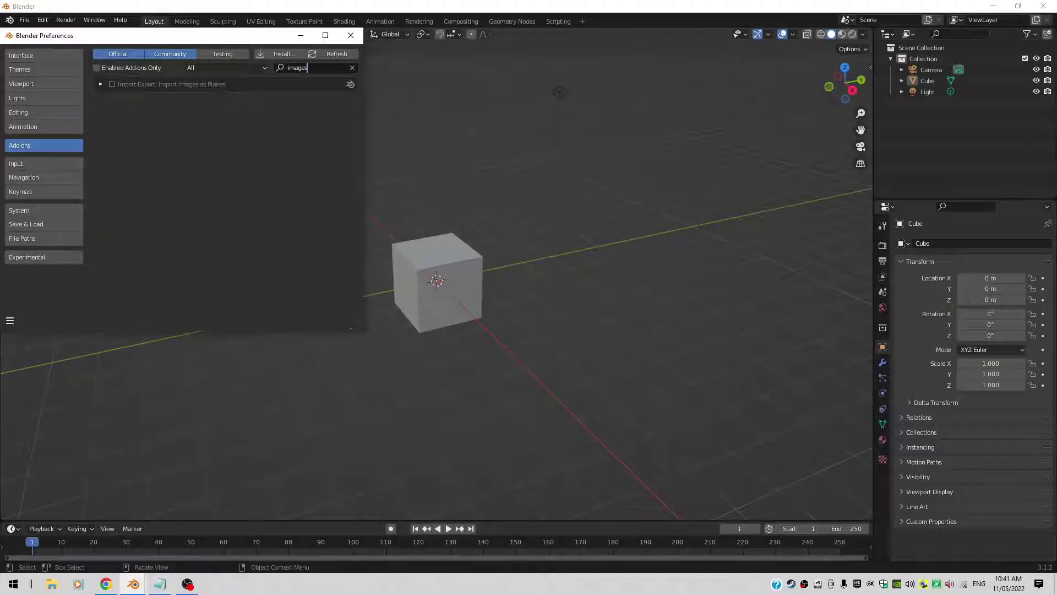
pyautogui.press('Return')
pyautogui.click(112, 85)
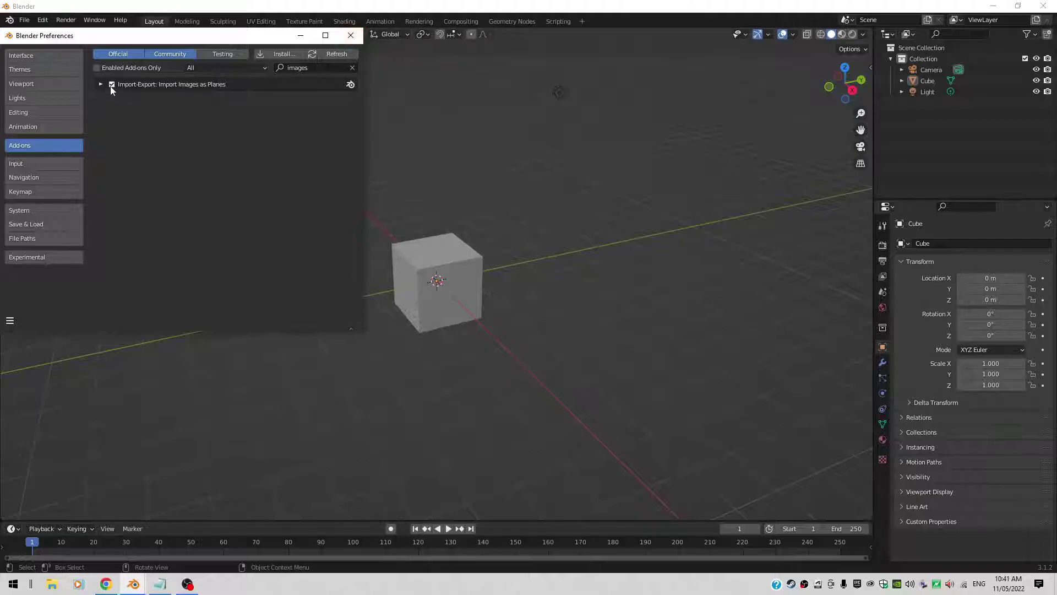
# Step: Import banjo.png from C:\tmp through Images as Planes
pyautogui.click(351, 35)
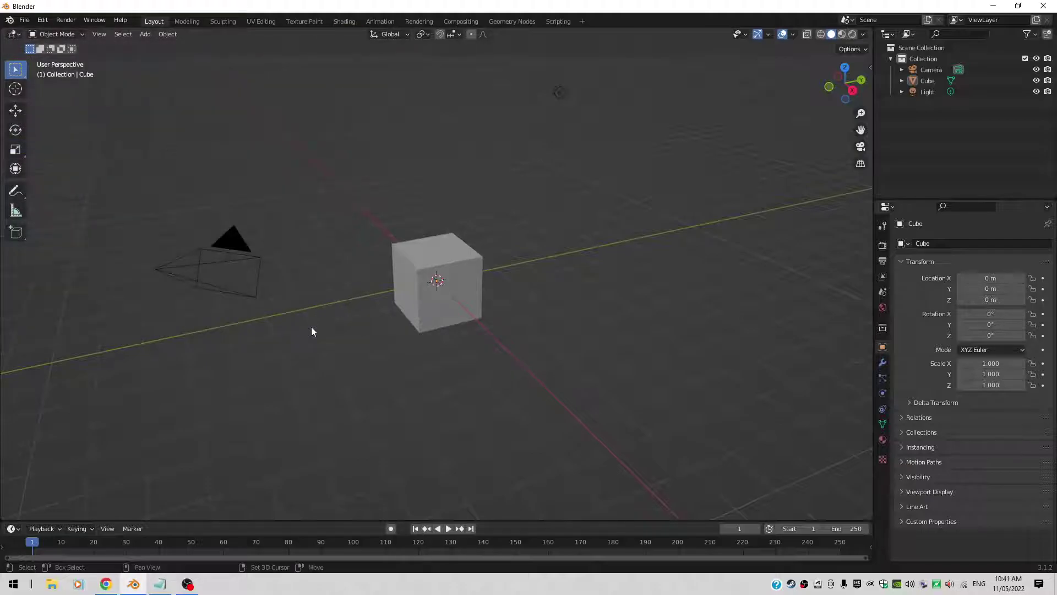
pyautogui.hotkey('shift', 'a')
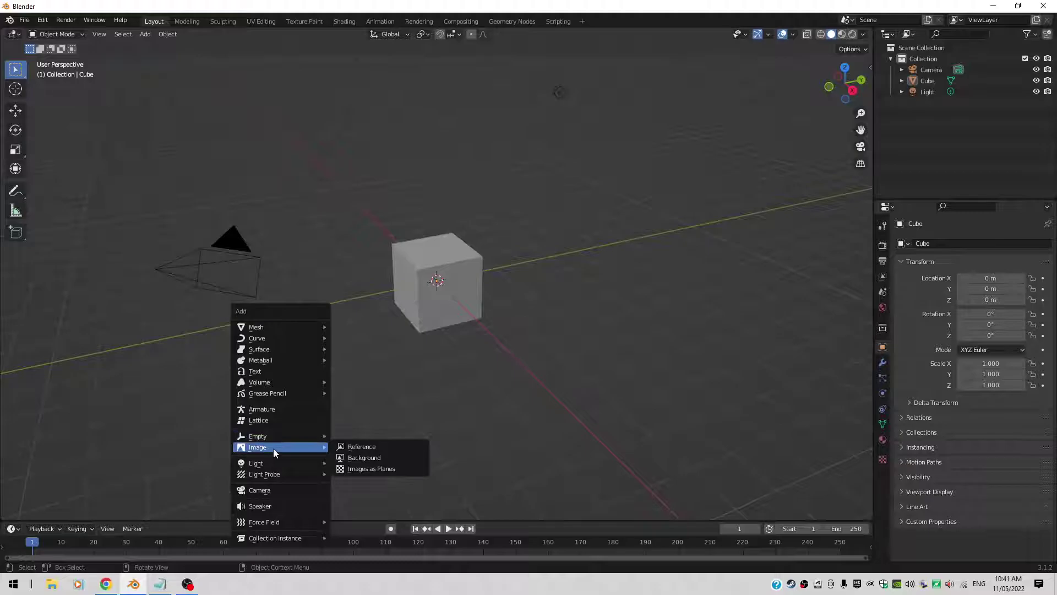
pyautogui.click(389, 469)
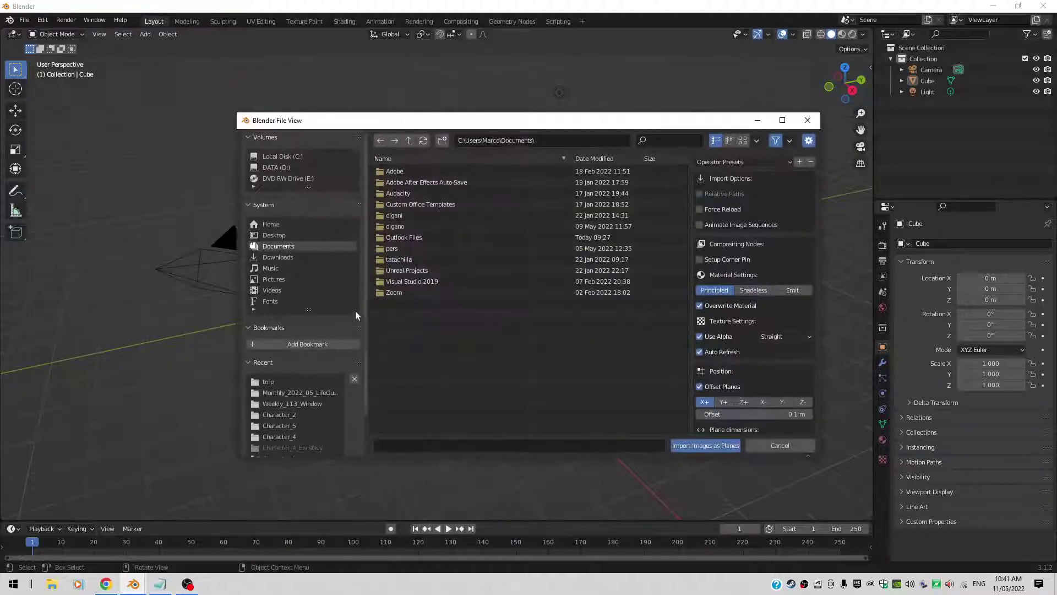
pyautogui.click(291, 158)
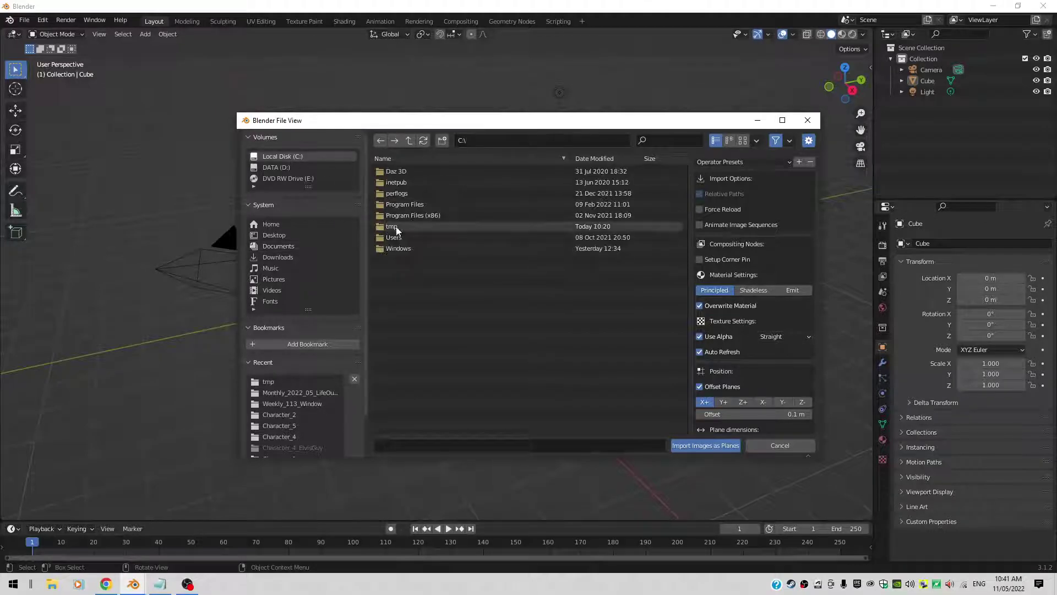
pyautogui.doubleClick(401, 230)
pyautogui.doubleClick(403, 171)
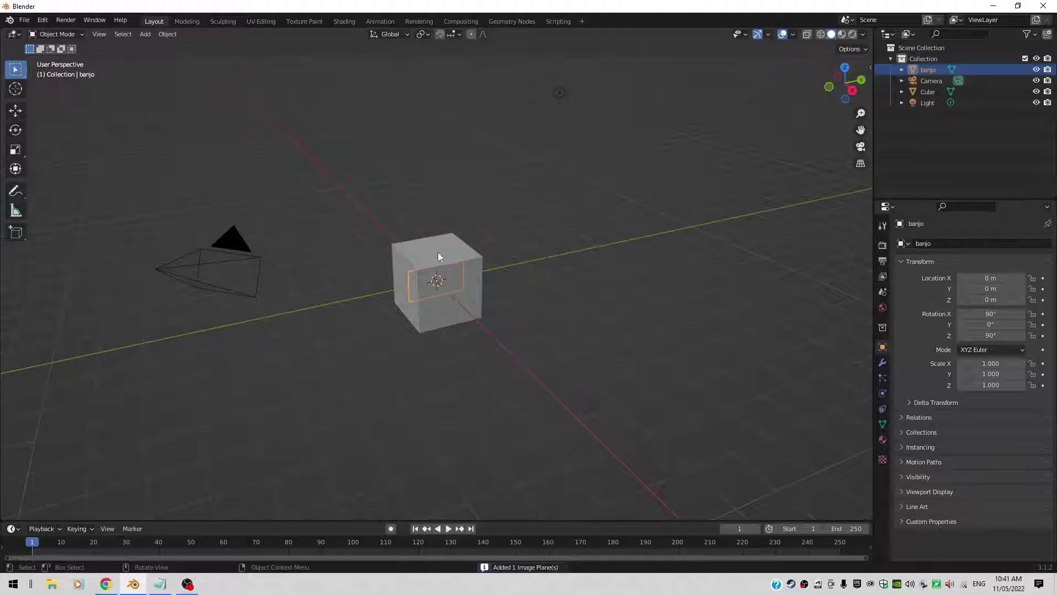
# Step: Delete the default cube
pyautogui.click(473, 311)
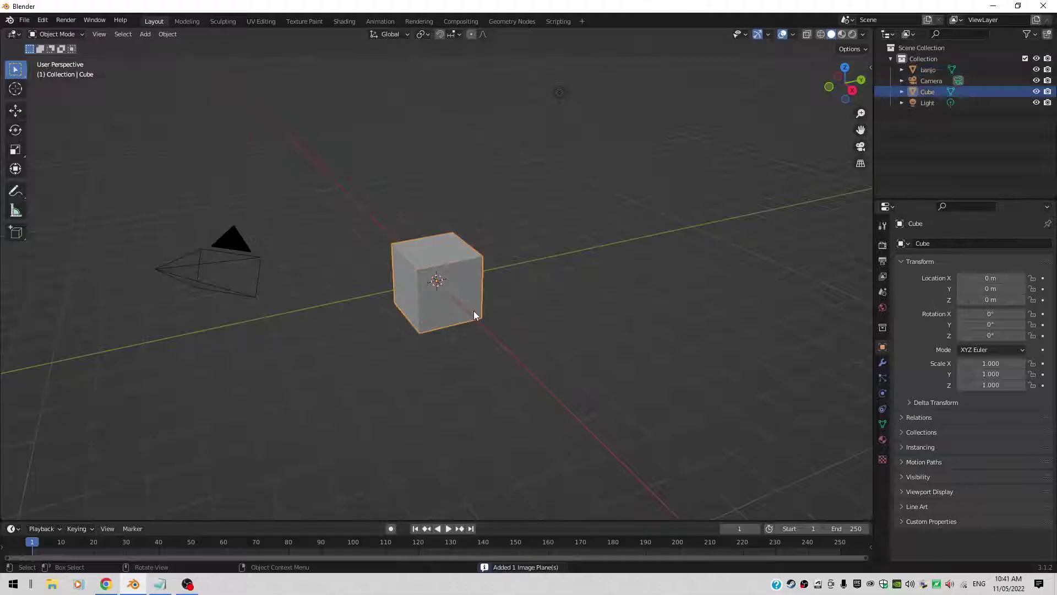
pyautogui.press('Delete')
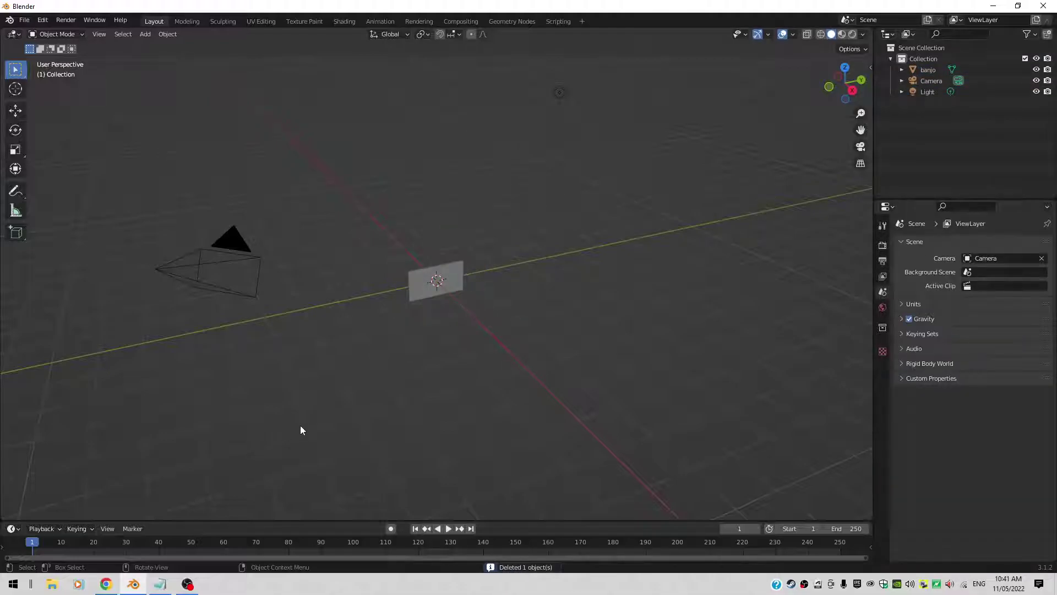
pyautogui.moveTo(316, 422); pyautogui.dragTo(476, 425, button='middle')
pyautogui.scroll(2, 477, 425)
pyautogui.scroll(2, 477, 422)
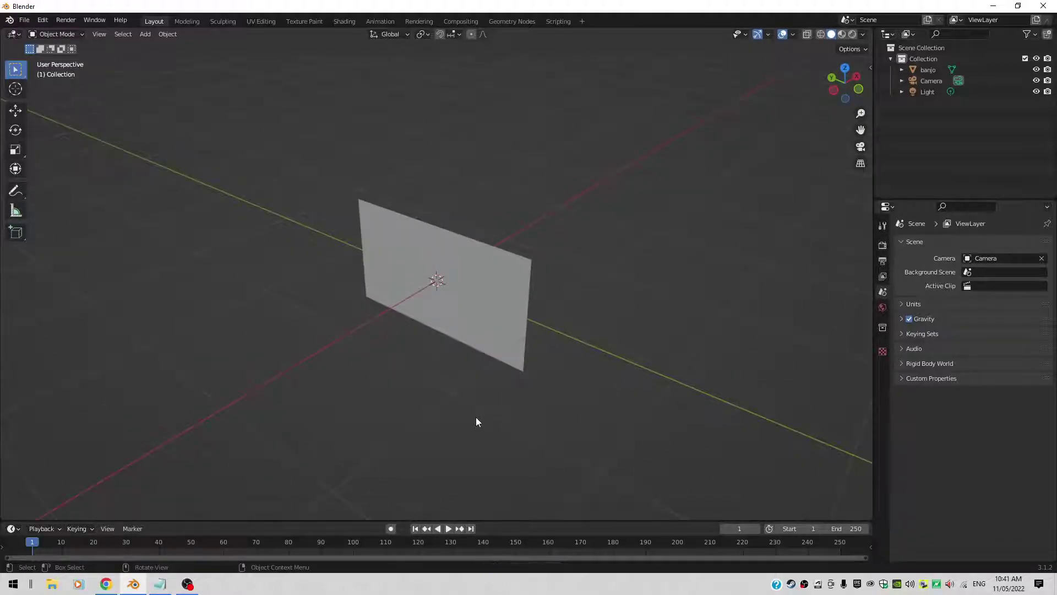
# Step: Switch the viewport to Material Preview shading to see the banjo texture on the plane
pyautogui.click(842, 34)
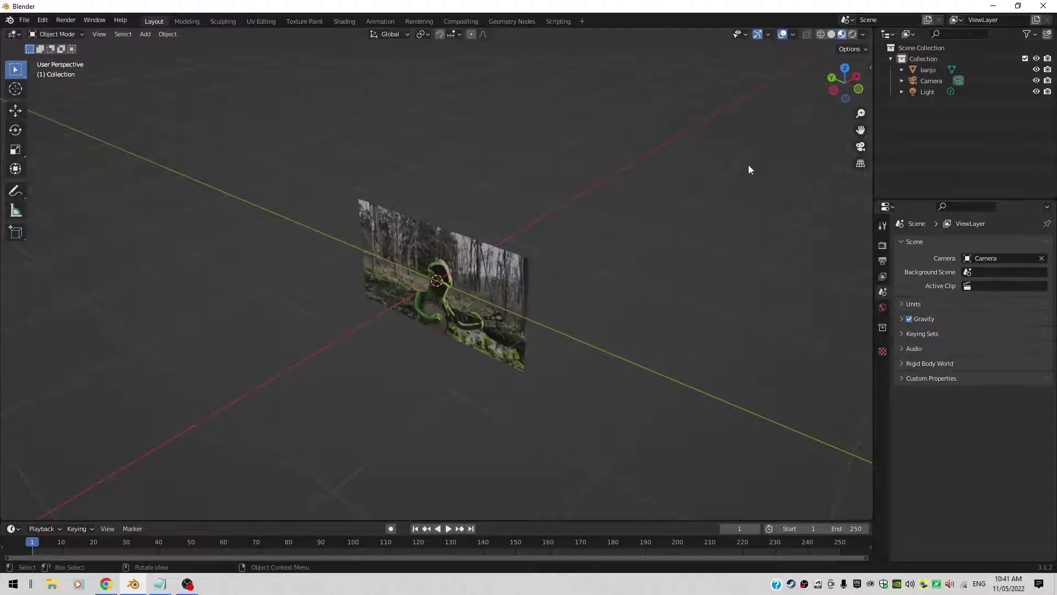
pyautogui.moveTo(739, 178); pyautogui.dragTo(593, 323, button='middle')
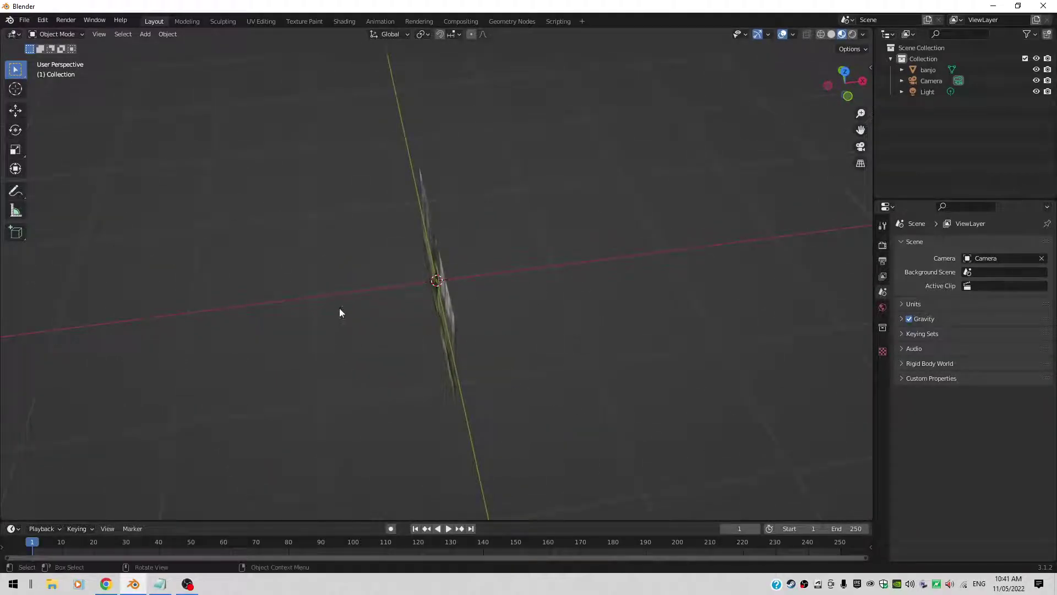
pyautogui.moveTo(533, 335); pyautogui.dragTo(212, 382, button='middle')
pyautogui.moveTo(604, 367)
pyautogui.mouseDown(button='middle')
pyautogui.moveTo(591, 325)
pyautogui.moveTo(569, 346)
pyautogui.moveTo(618, 346)
pyautogui.moveTo(599, 349)
pyautogui.mouseUp(button='middle')
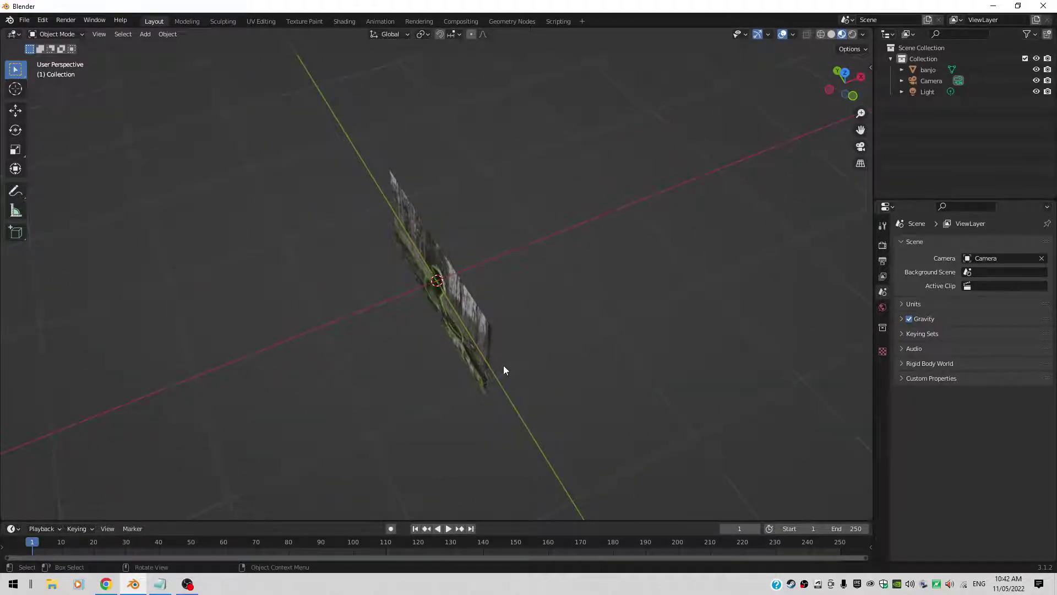
# Step: Rotate the banjo plane 90° about Z
pyautogui.click(477, 315)
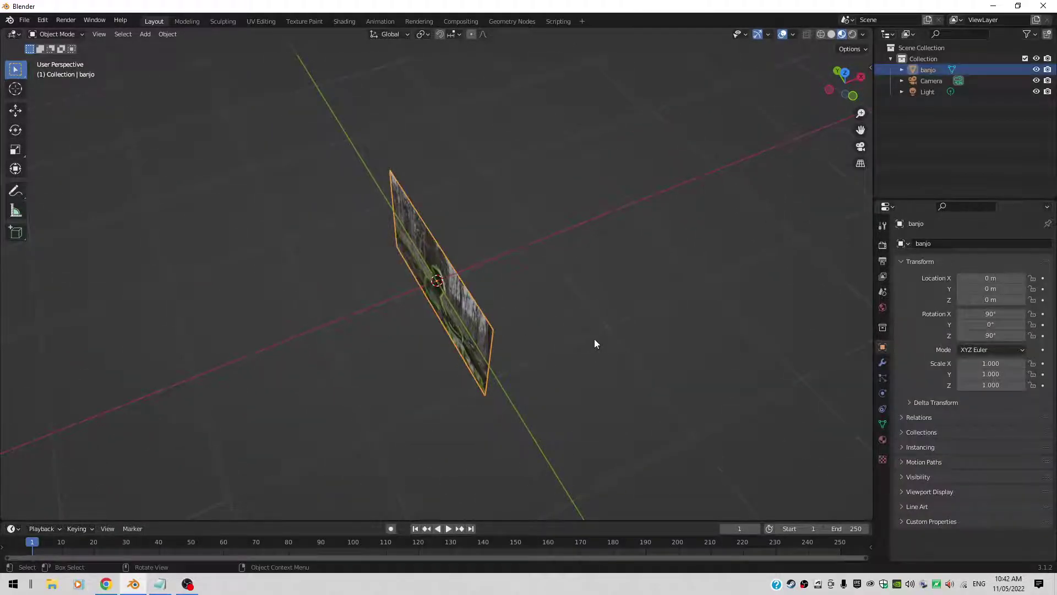
pyautogui.press('r')
pyautogui.press('z')
pyautogui.press('9')
pyautogui.press('0')
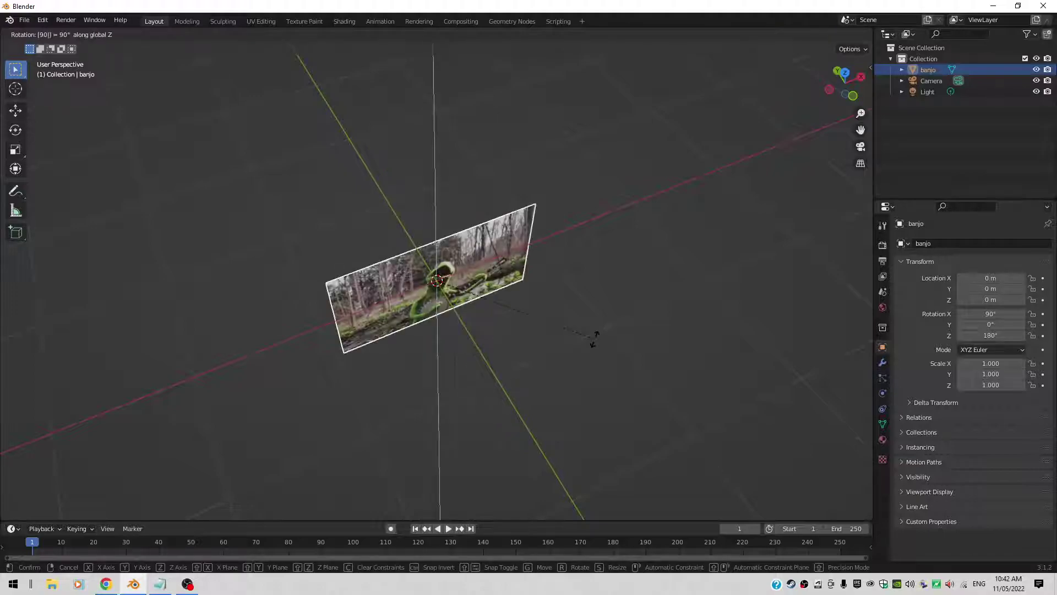
pyautogui.press('Return')
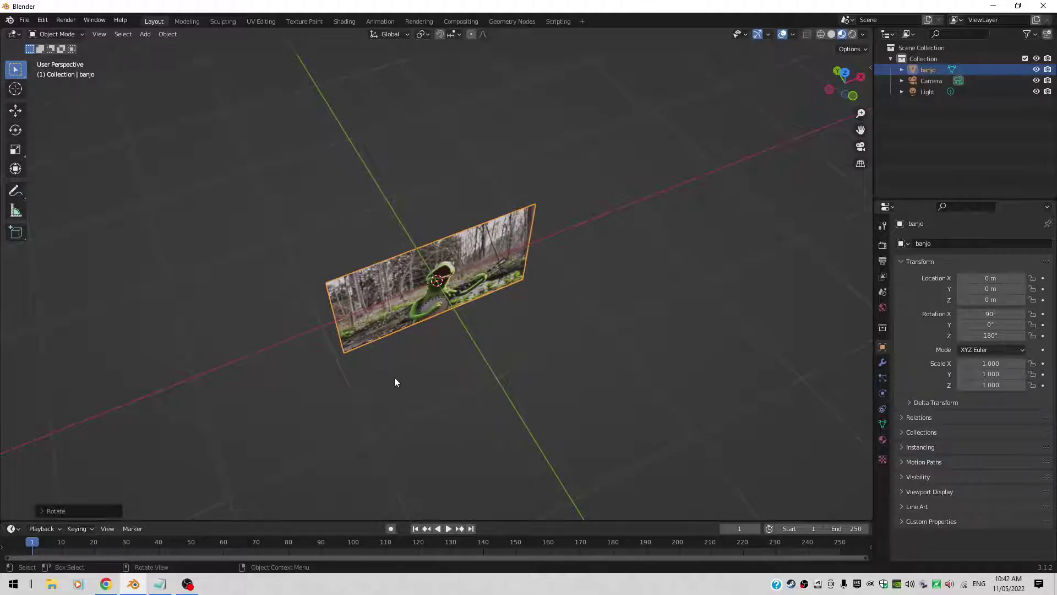
# Step: Rotate the banjo plane 90° and then -90° about X
pyautogui.write('rx90')
pyautogui.press('Return')
pyautogui.write('rx-90')
pyautogui.press('Return')
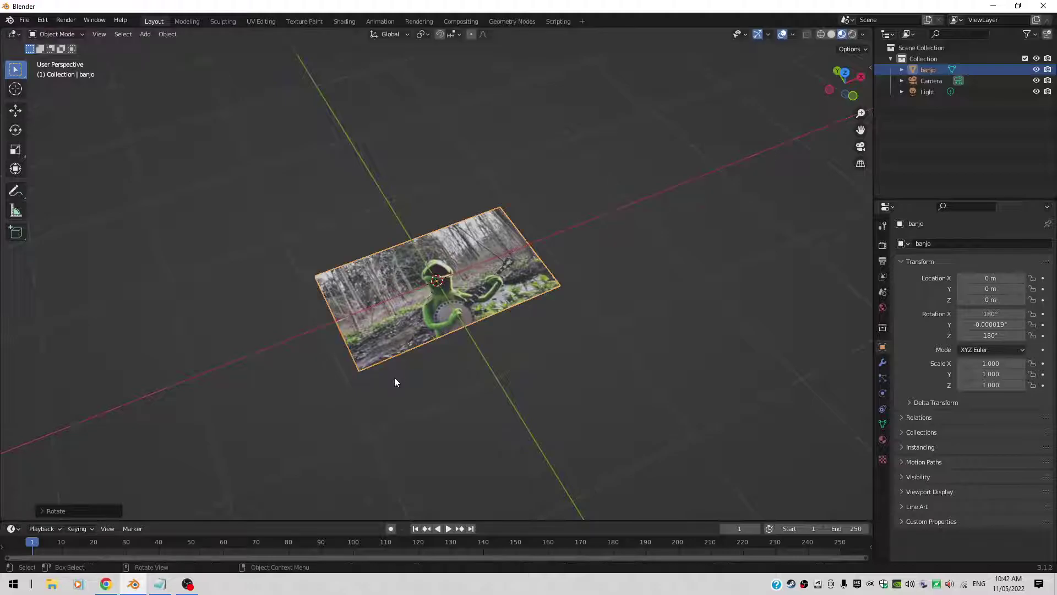
# Step: Switch to Top Orthographic view and zoom in on the banjo
pyautogui.moveTo(458, 449); pyautogui.dragTo(502, 480, button='middle')
pyautogui.press('KP_1')
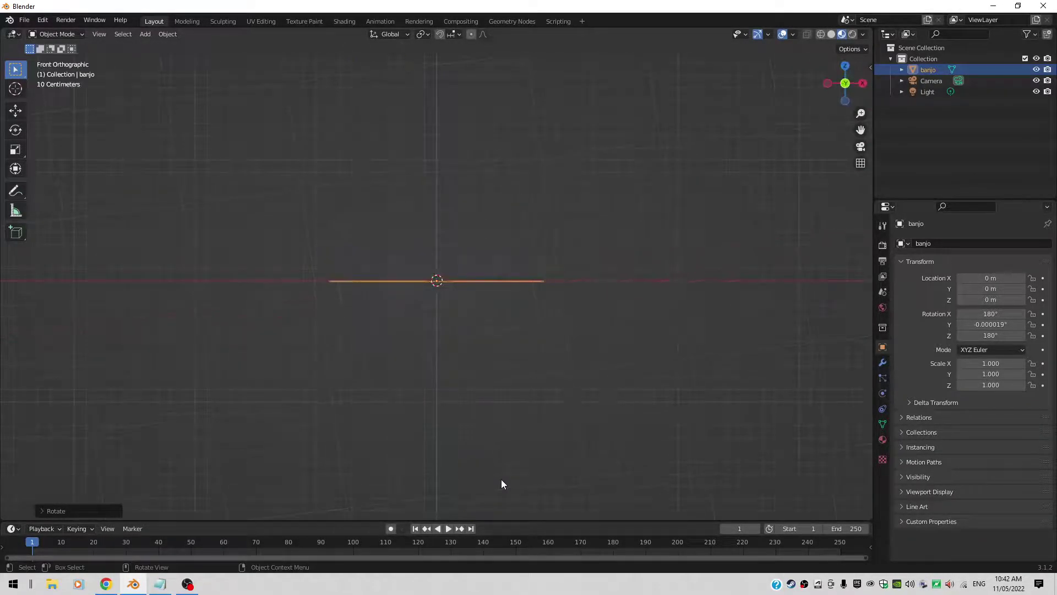
pyautogui.press('KP_7')
pyautogui.scroll(3, 501, 479)
pyautogui.scroll(2, 502, 480)
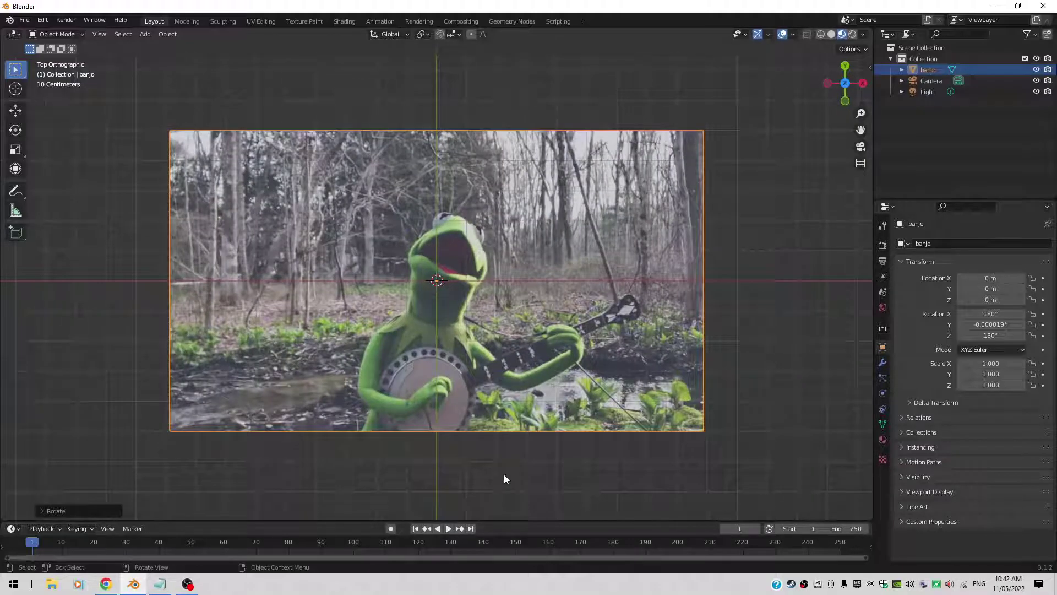
# Step: Place the 3D cursor on the banjo's round drum with Shift+right-click
pyautogui.keyDown('shift'); pyautogui.rightClick(425, 395); pyautogui.keyUp('shift')
pyautogui.keyDown('shift'); pyautogui.moveTo(519, 486); pyautogui.dragTo(501, 421, button='middle'); pyautogui.keyUp('shift')
pyautogui.scroll(1, 510, 385)
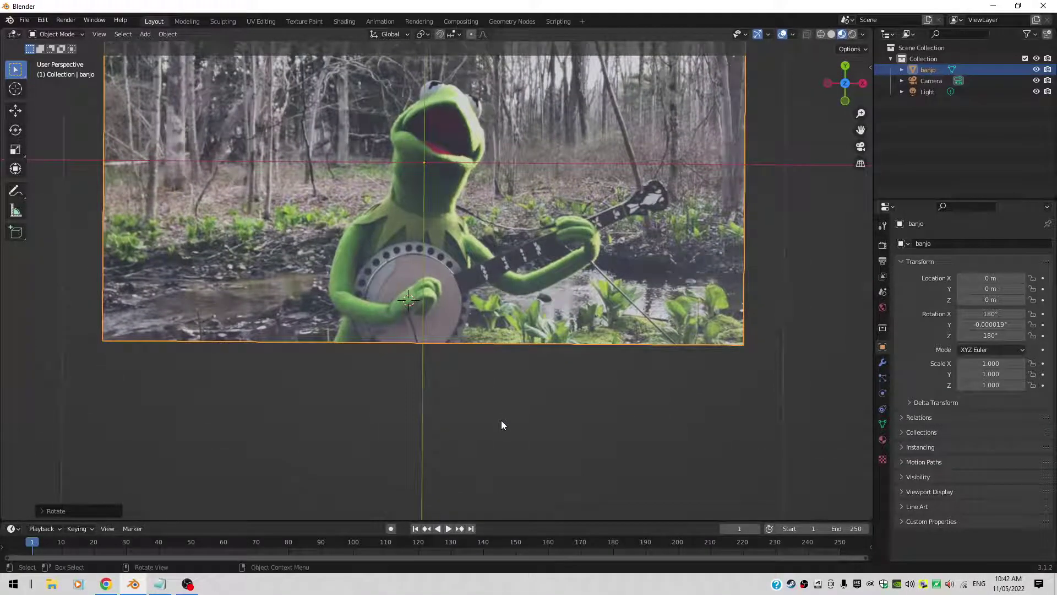
pyautogui.press('KP_7')
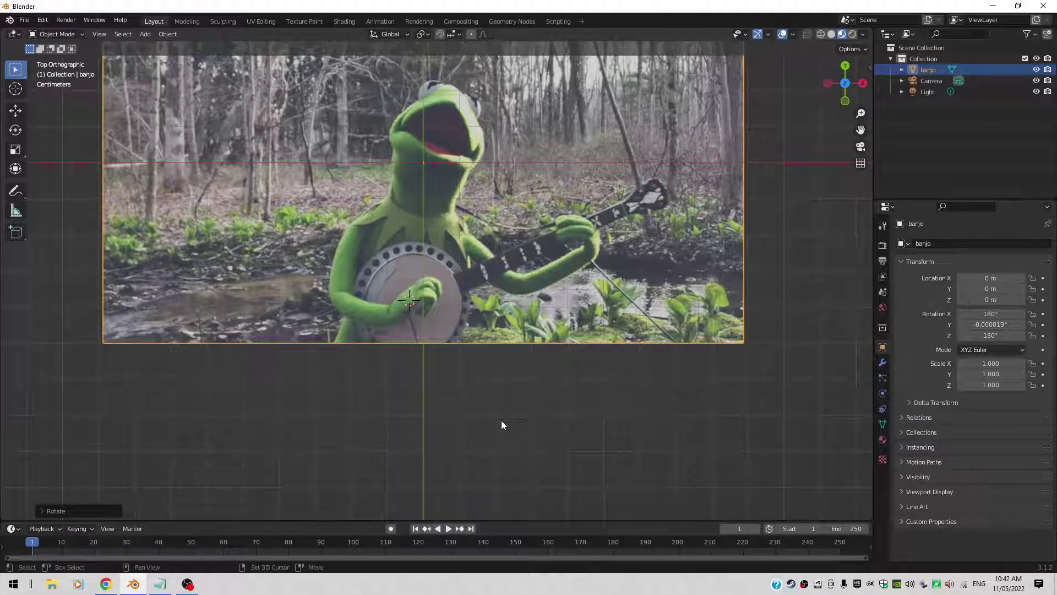
pyautogui.hotkey('shift', 'a')
# Step: Add a cylinder, scale it to 0.160 and move it over the drum at X -0.033, Y -0.380
pyautogui.moveTo(490, 302)
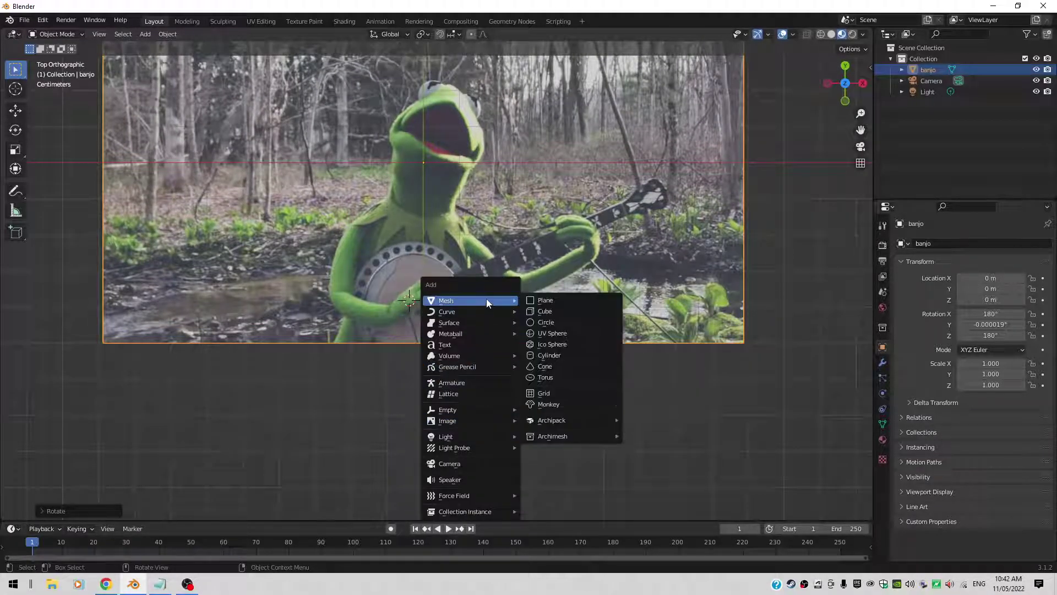
pyautogui.click(562, 355)
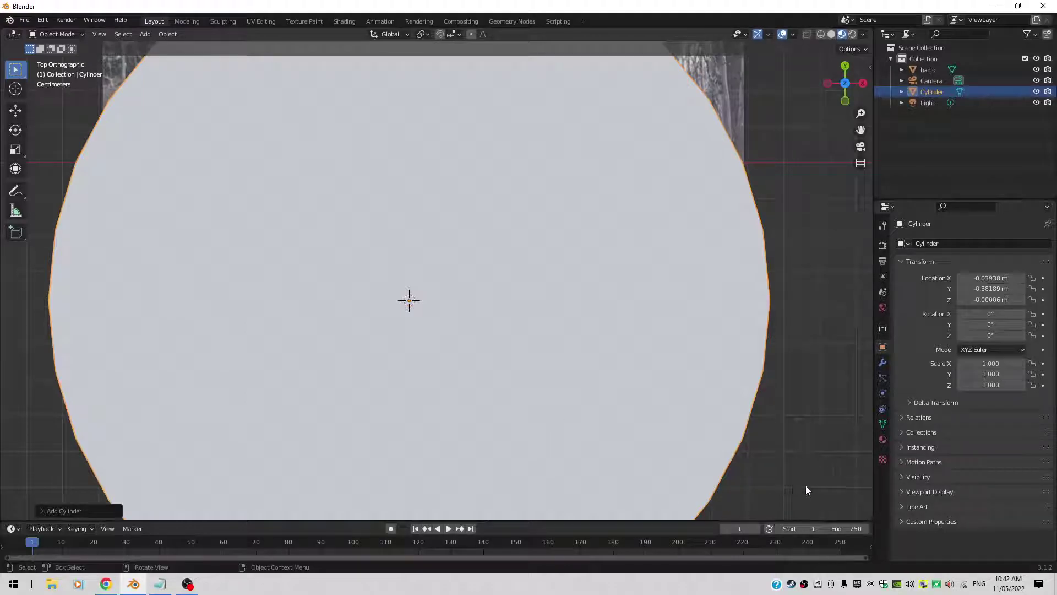
pyautogui.press('s')
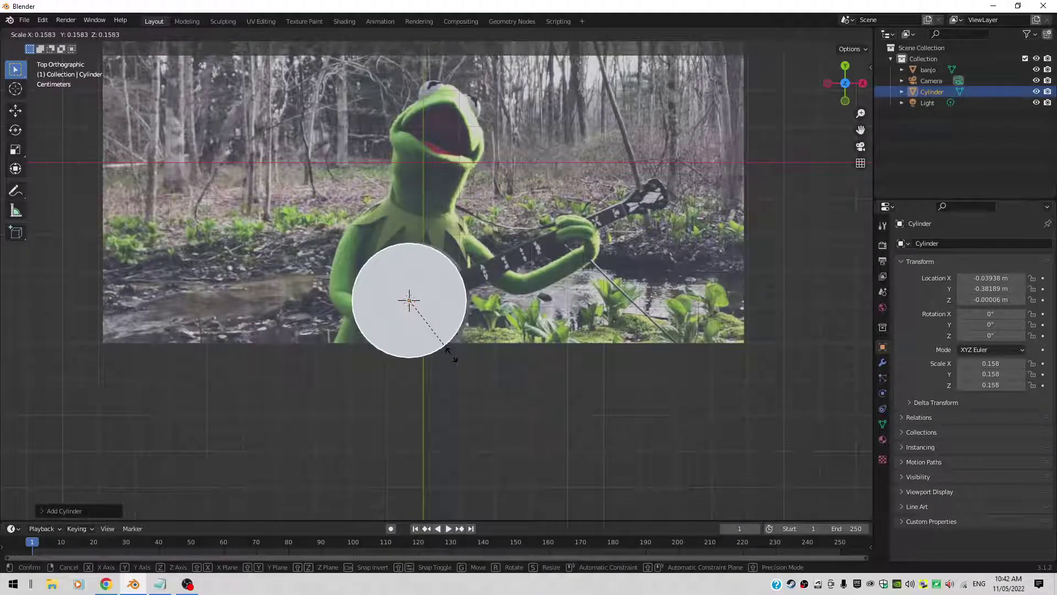
pyautogui.click(452, 360)
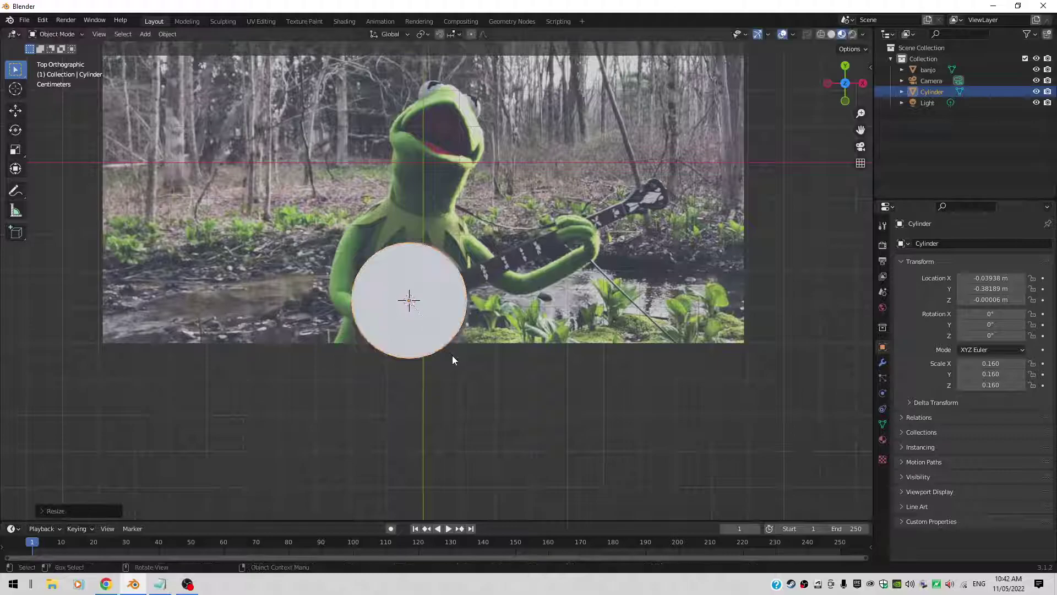
pyautogui.press('g')
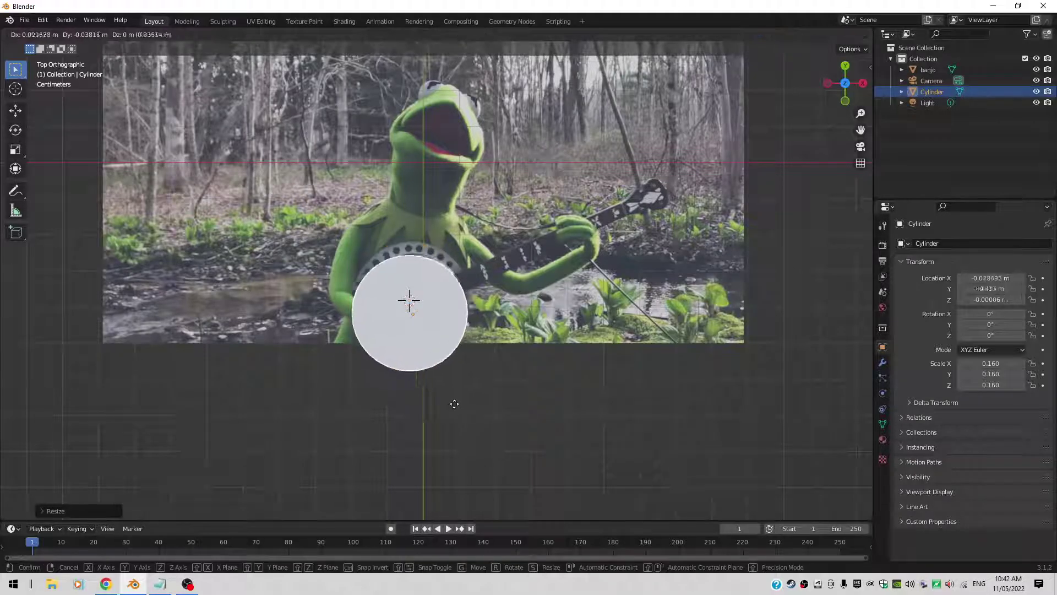
pyautogui.click(462, 398)
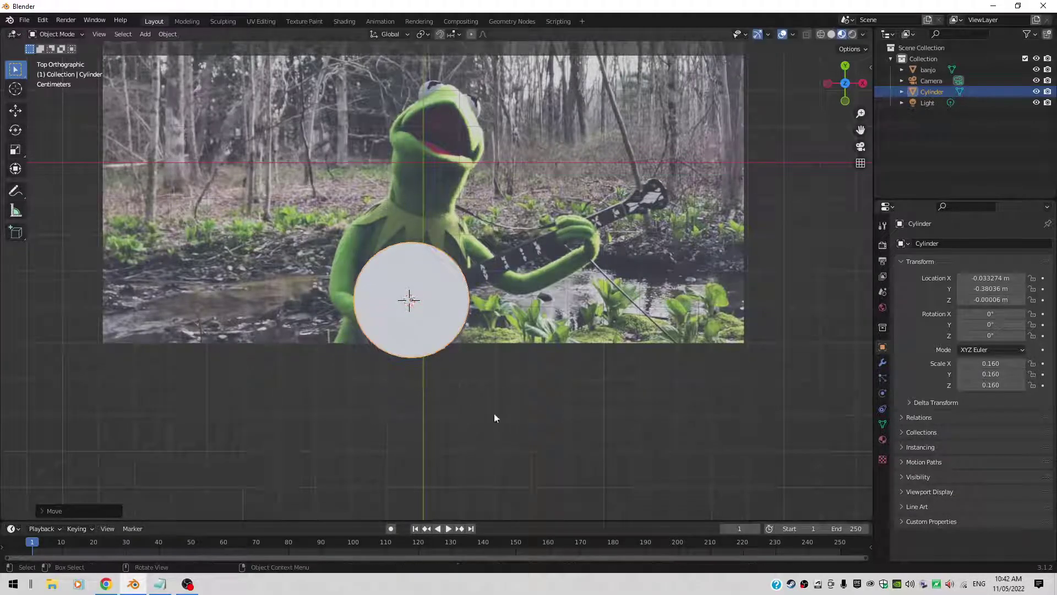
pyautogui.scroll(1, 508, 425)
pyautogui.scroll(1, 509, 429)
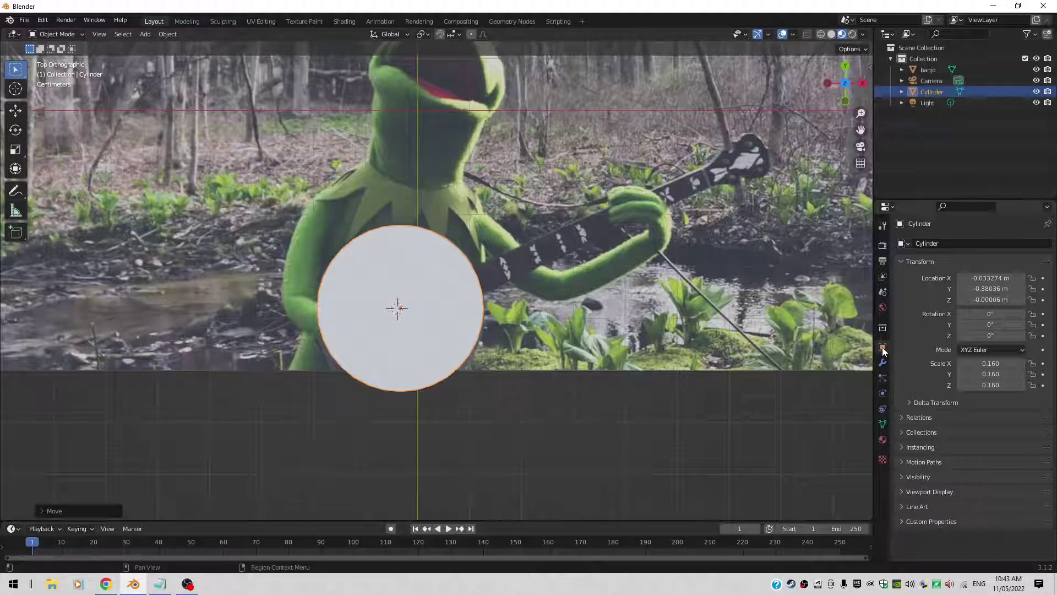
# Step: Set the cylinder's Viewport Display to show as Wire
pyautogui.click(902, 491)
pyautogui.scroll(-4, 901, 494)
pyautogui.scroll(-1, 901, 489)
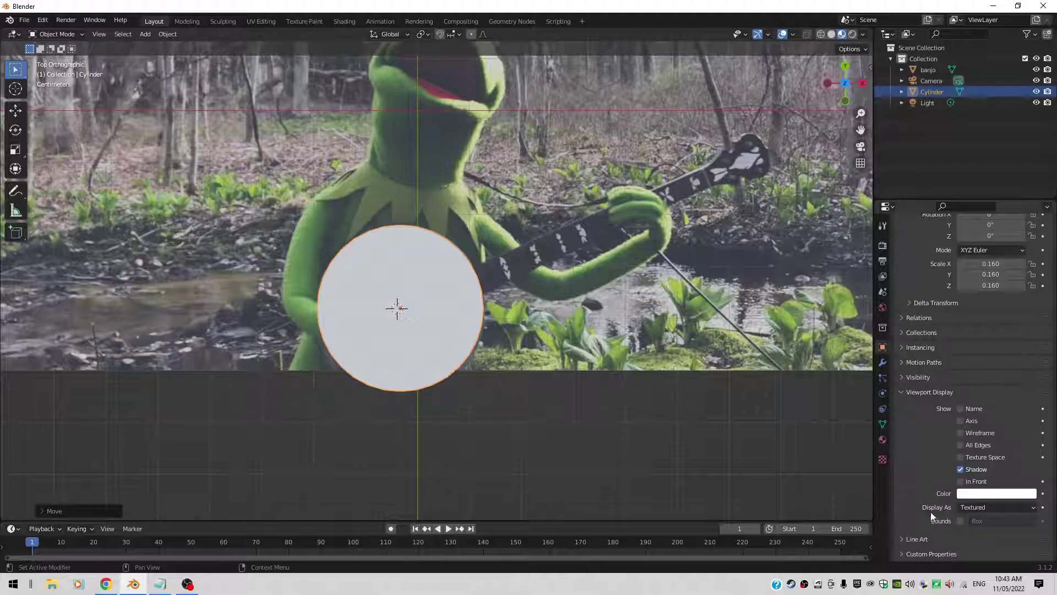
pyautogui.click(1020, 506)
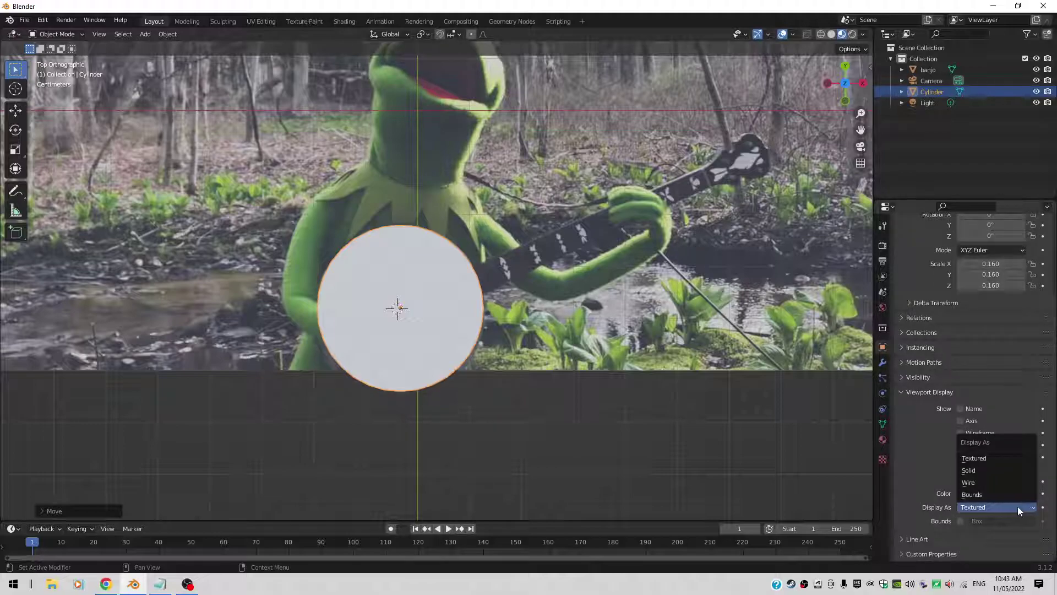
pyautogui.click(992, 482)
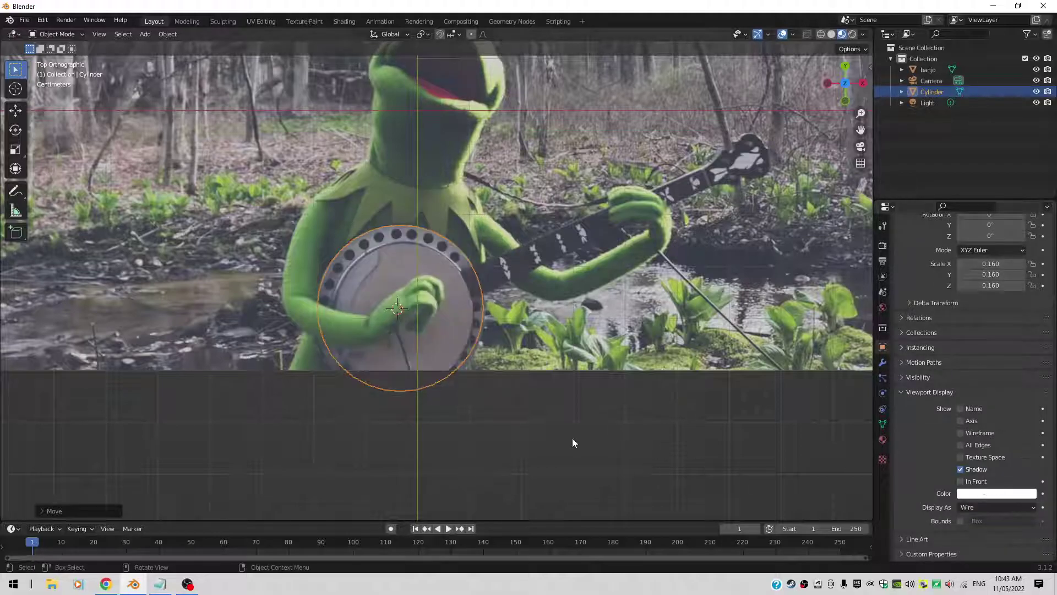
pyautogui.scroll(1, 369, 357)
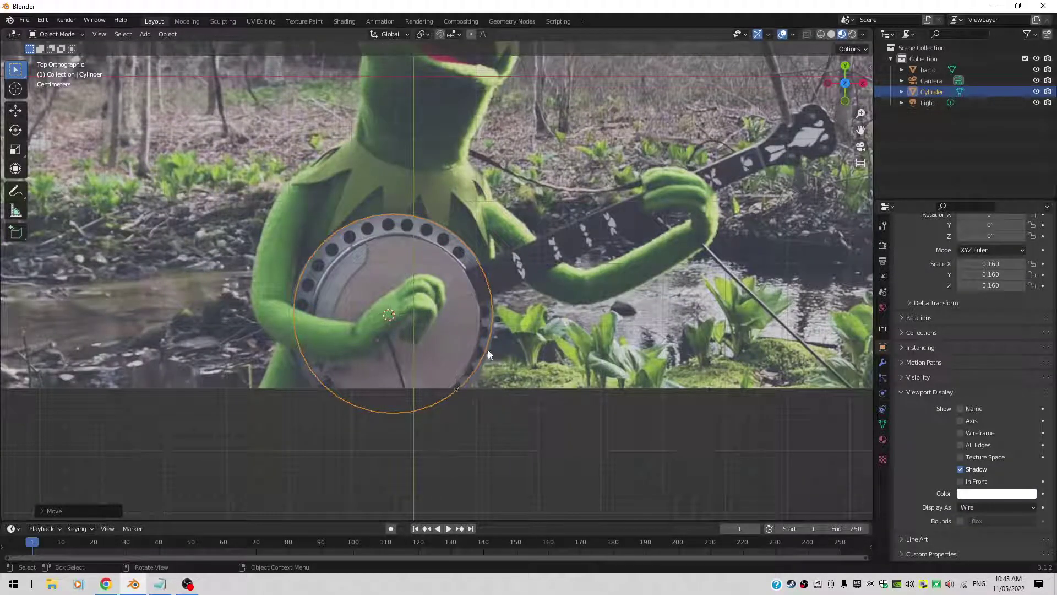
# Step: Scale the cylinder to 0.167 and nudge it onto the banjo rim
pyautogui.press('s')
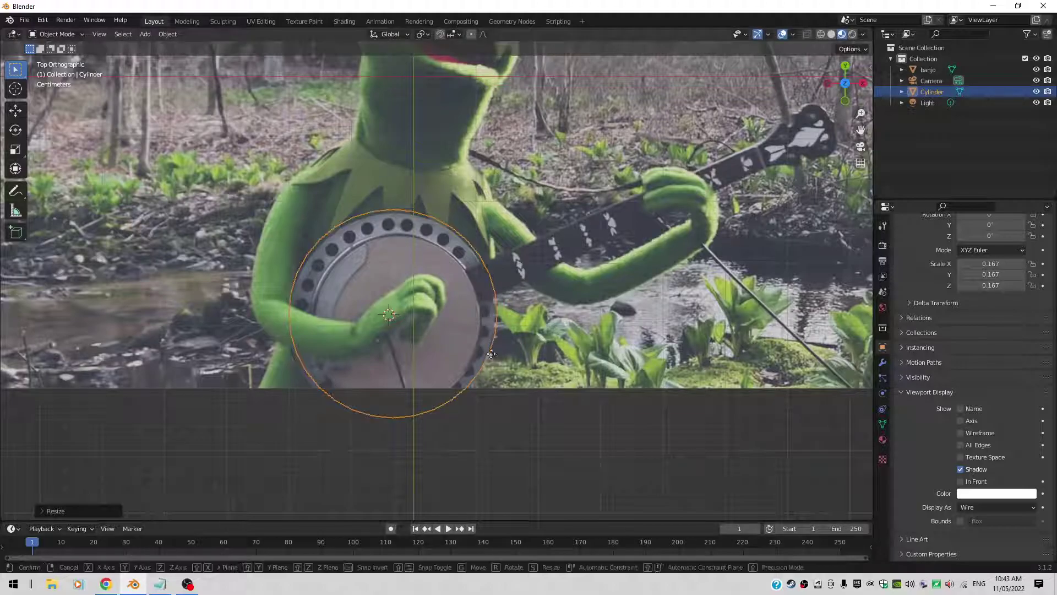
pyautogui.press('g')
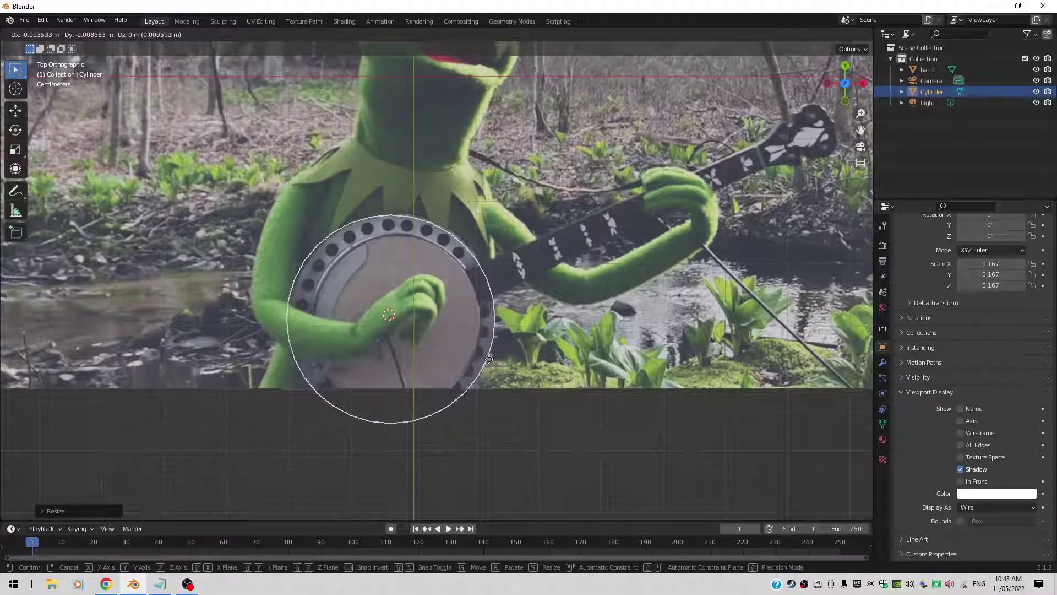
pyautogui.click(490, 359)
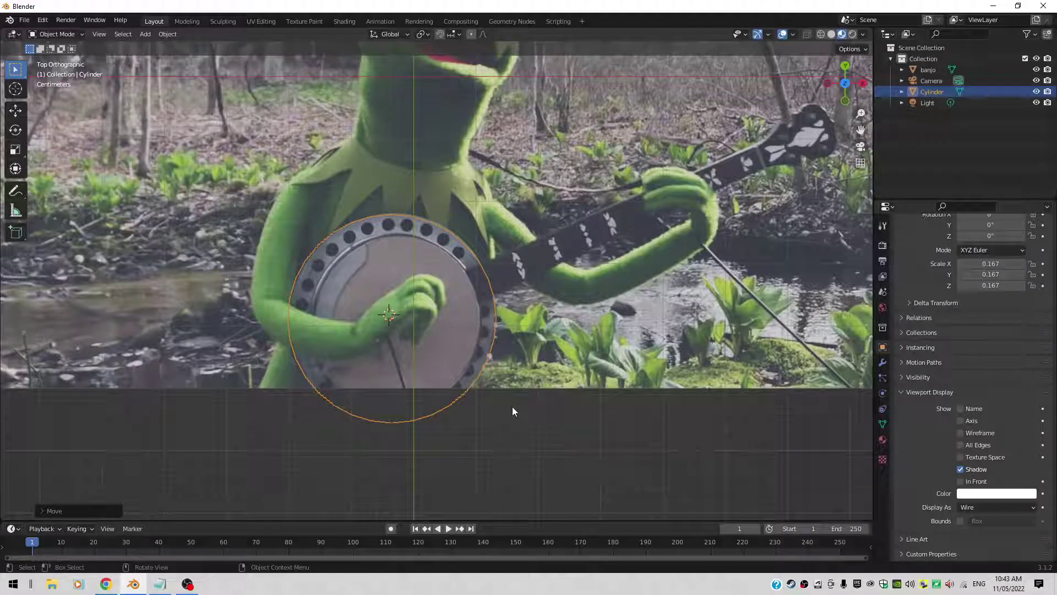
# Step: Snap the 3D cursor to the selected cylinder's centre
pyautogui.scroll(1, 512, 407)
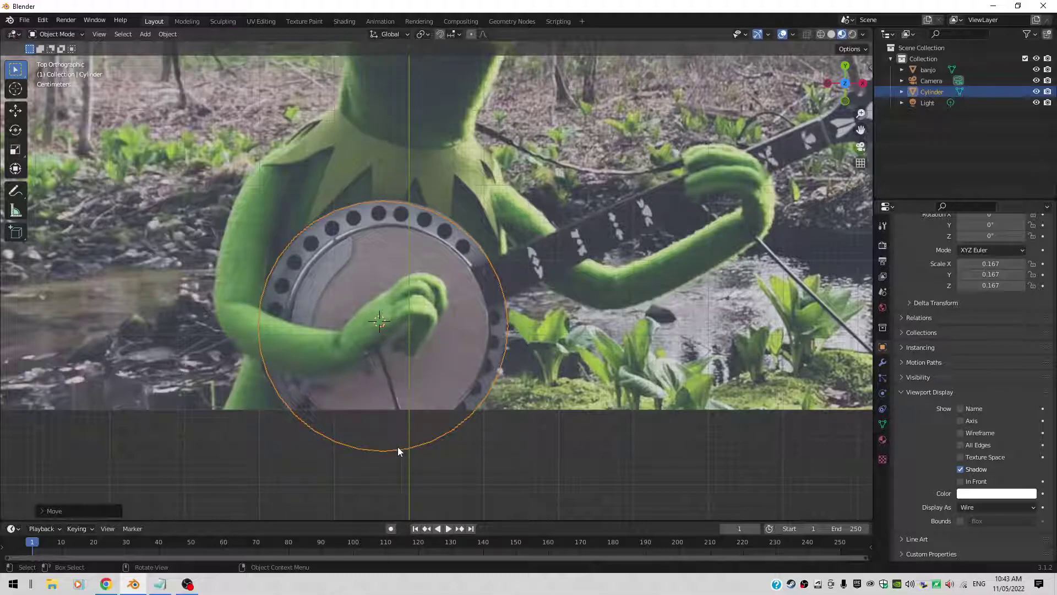
pyautogui.click(468, 236)
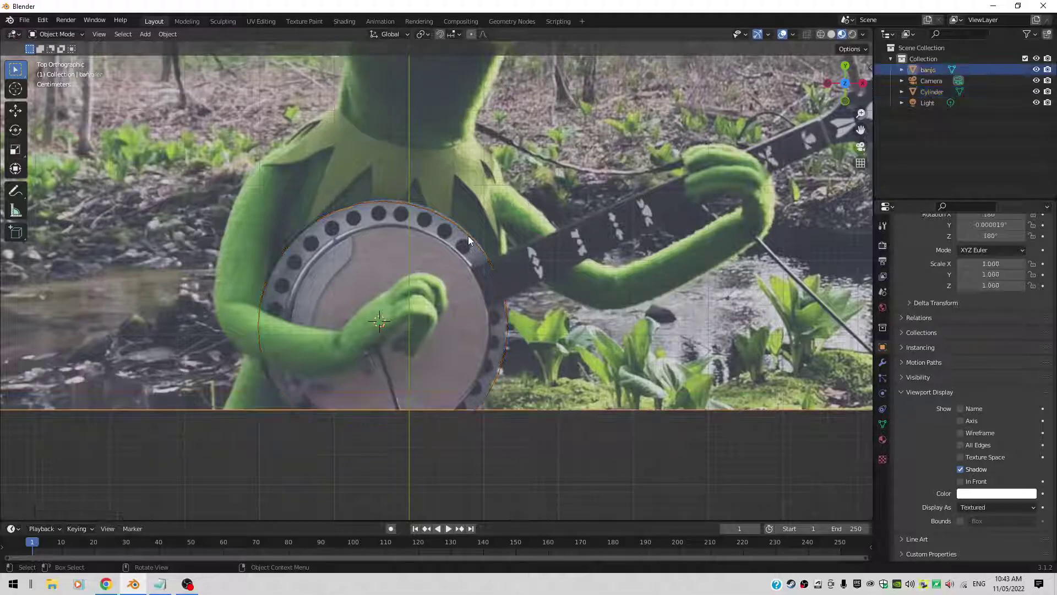
pyautogui.click(471, 236)
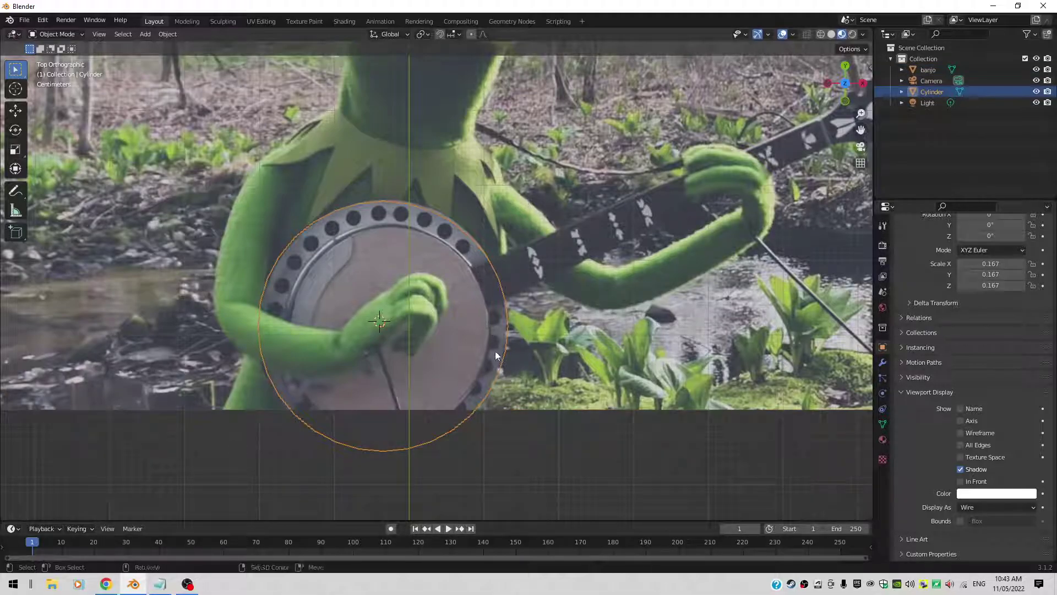
pyautogui.hotkey('shift', 's')
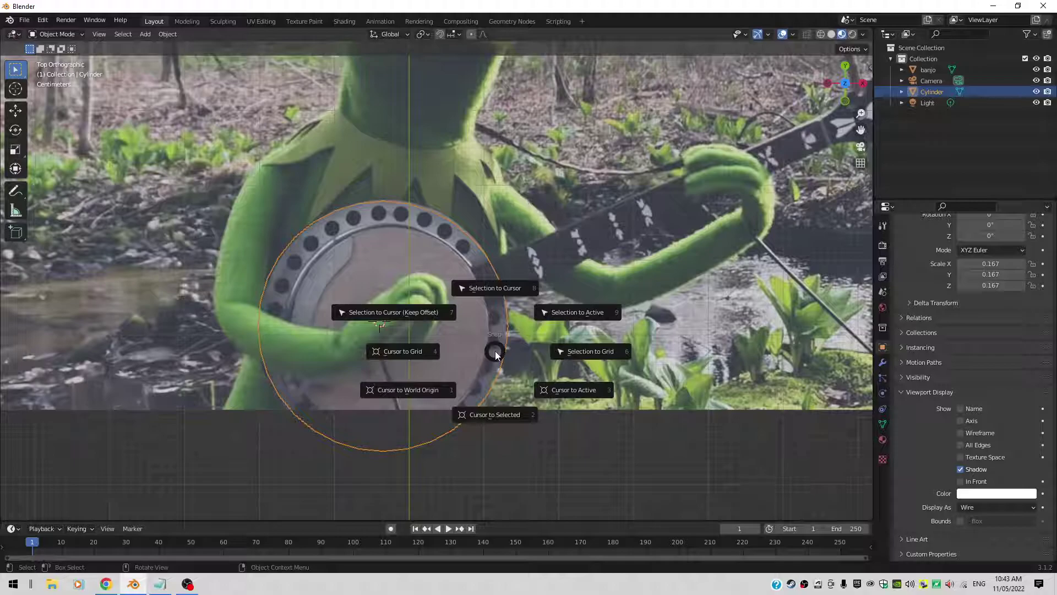
pyautogui.click(500, 415)
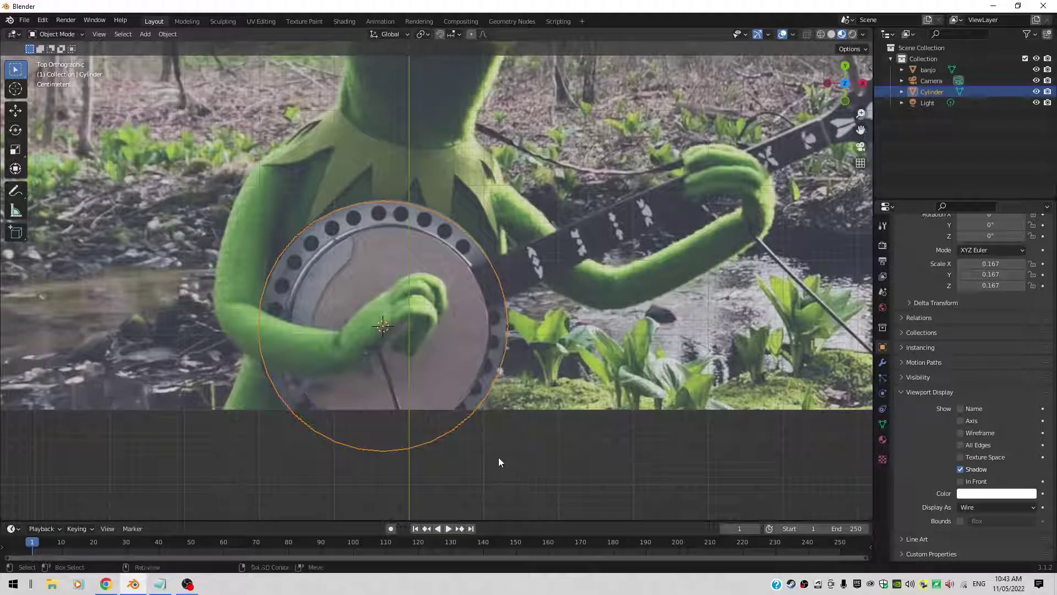
# Step: Add a Plain Axes empty at the cursor, at X -0.035 m, Y -0.388 m
pyautogui.hotkey('shift', 'a')
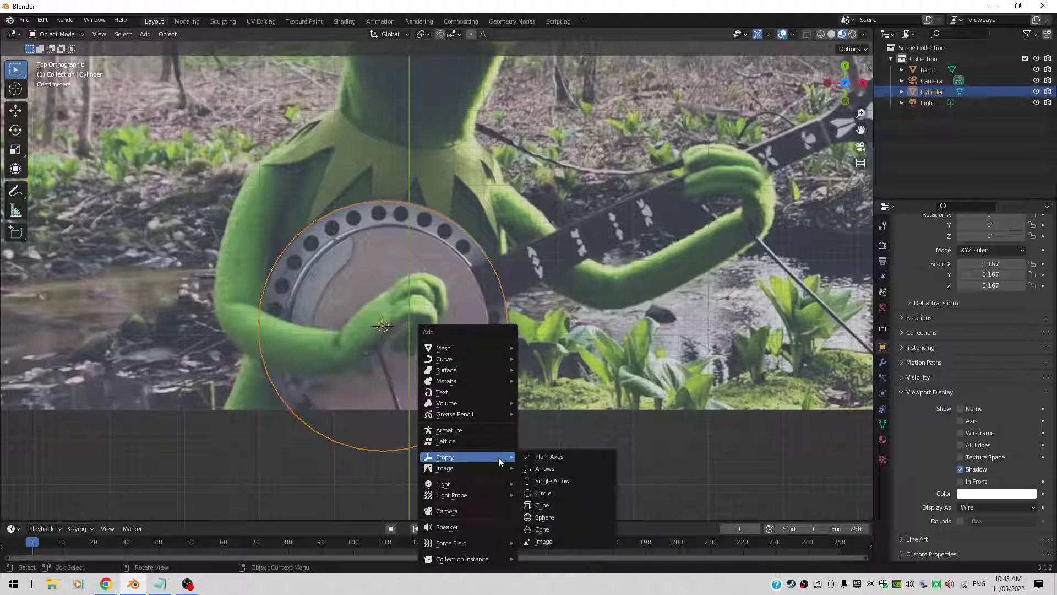
pyautogui.click(560, 458)
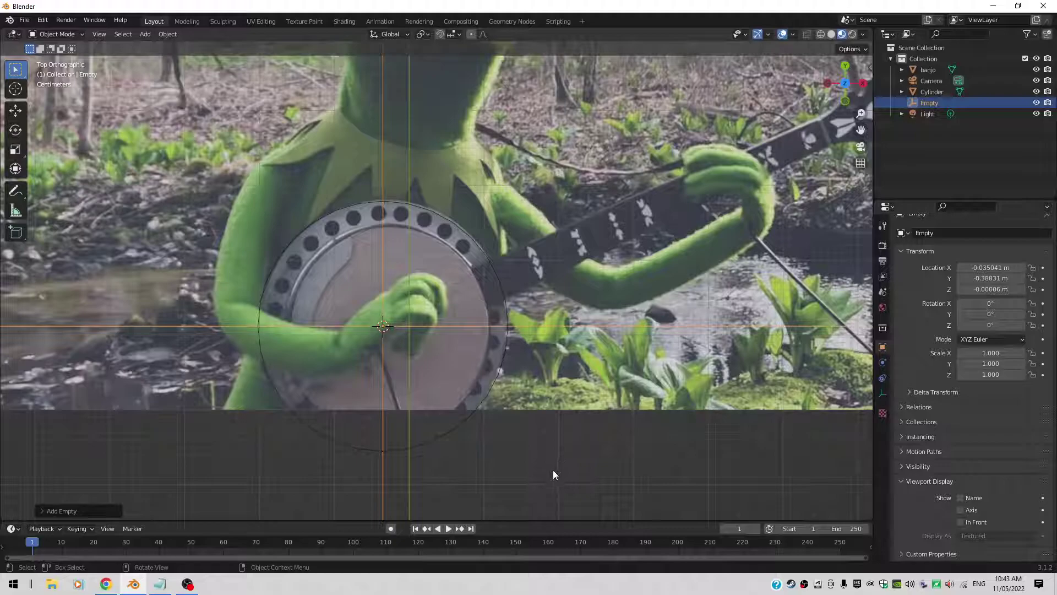
pyautogui.scroll(-5, 553, 470)
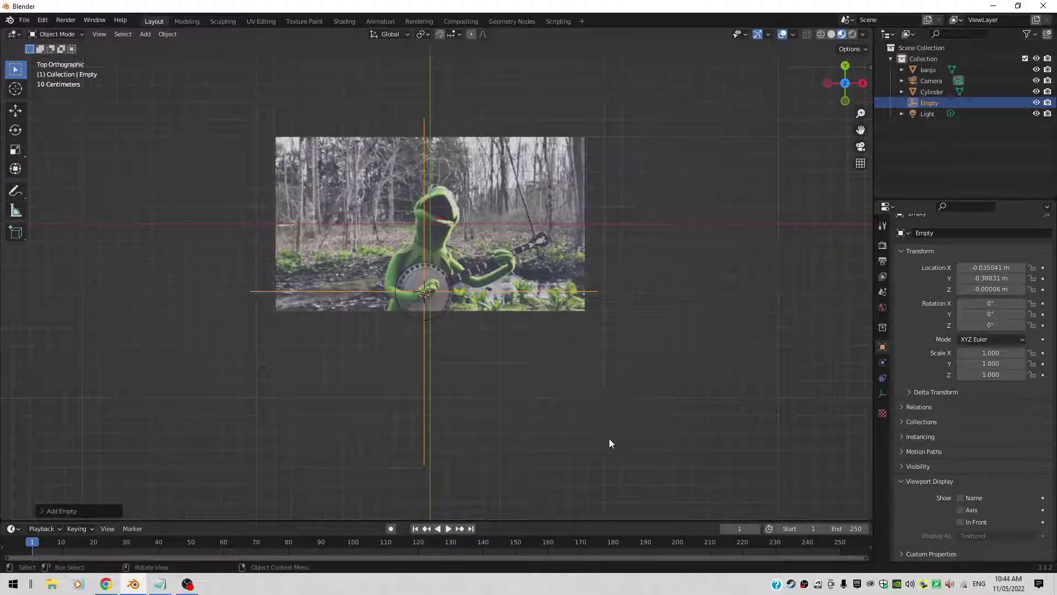
pyautogui.scroll(8, 609, 445)
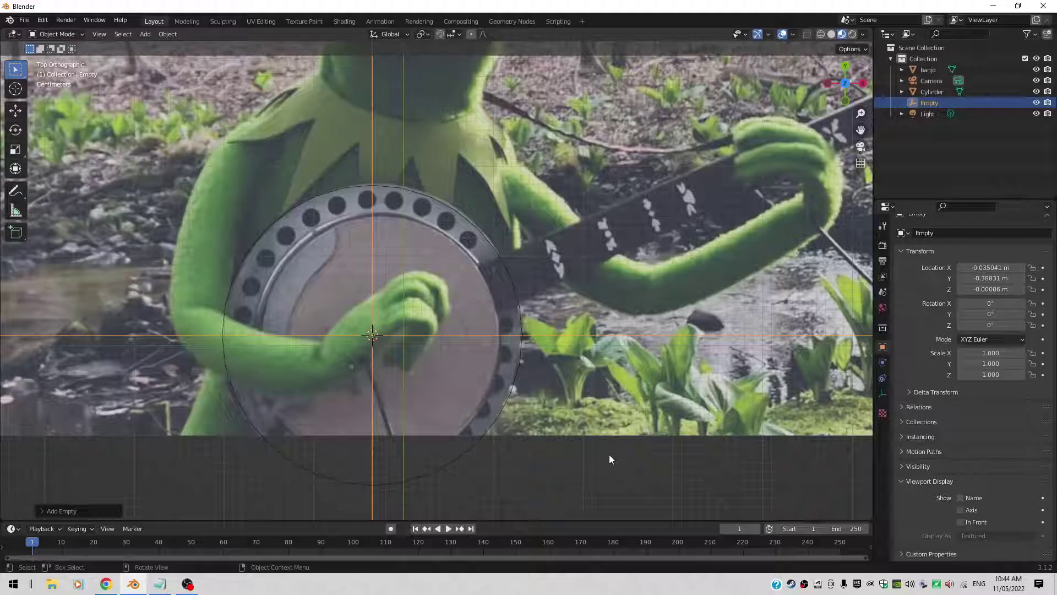
pyautogui.scroll(1, 473, 460)
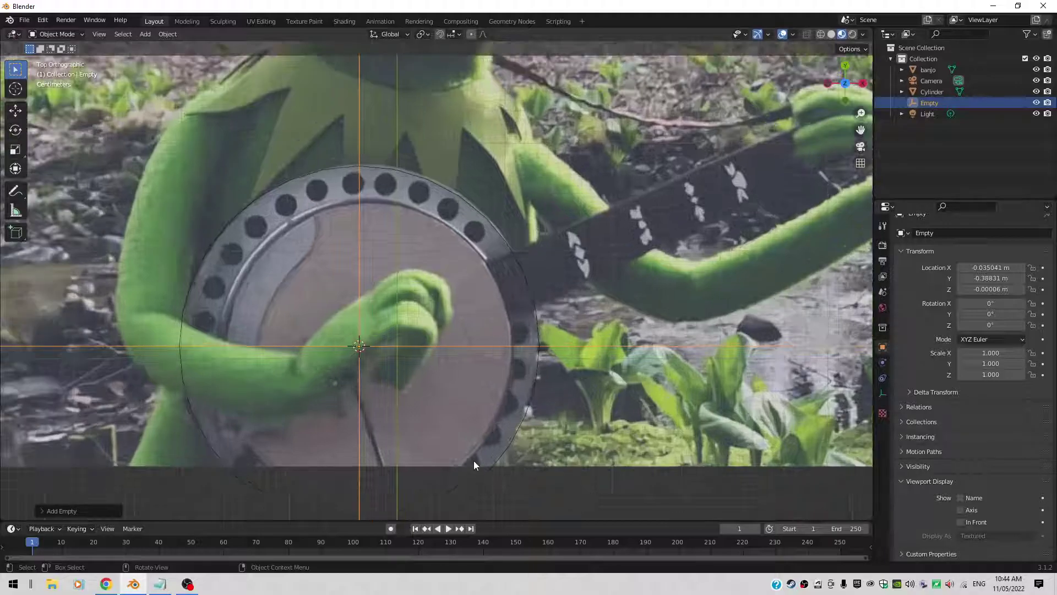
pyautogui.scroll(-1, 557, 470)
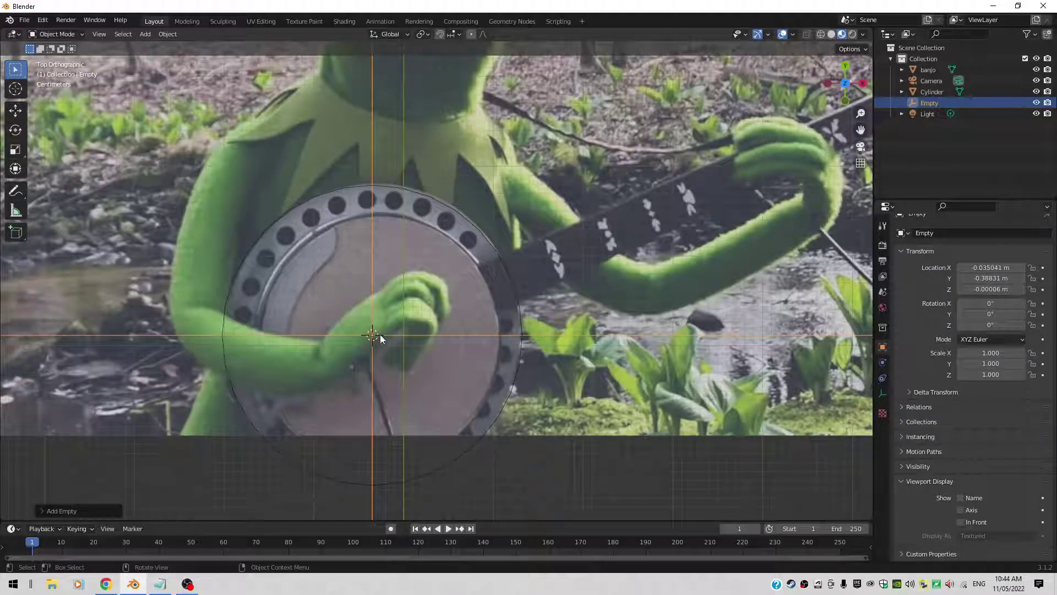
# Step: Add a new cylinder and scale it down to 0.01
pyautogui.hotkey('shift', 'a')
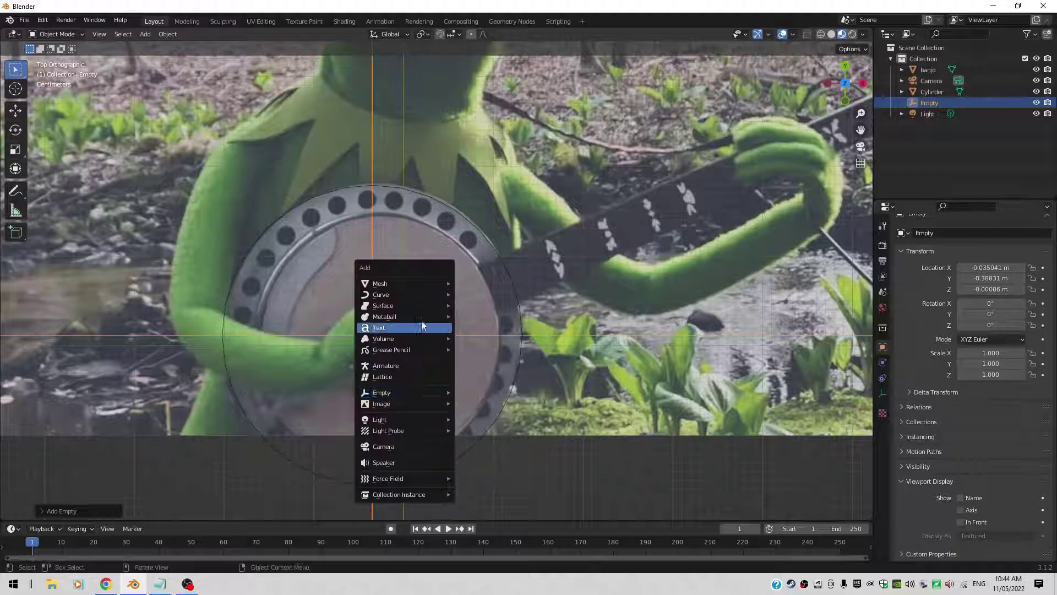
pyautogui.moveTo(425, 283)
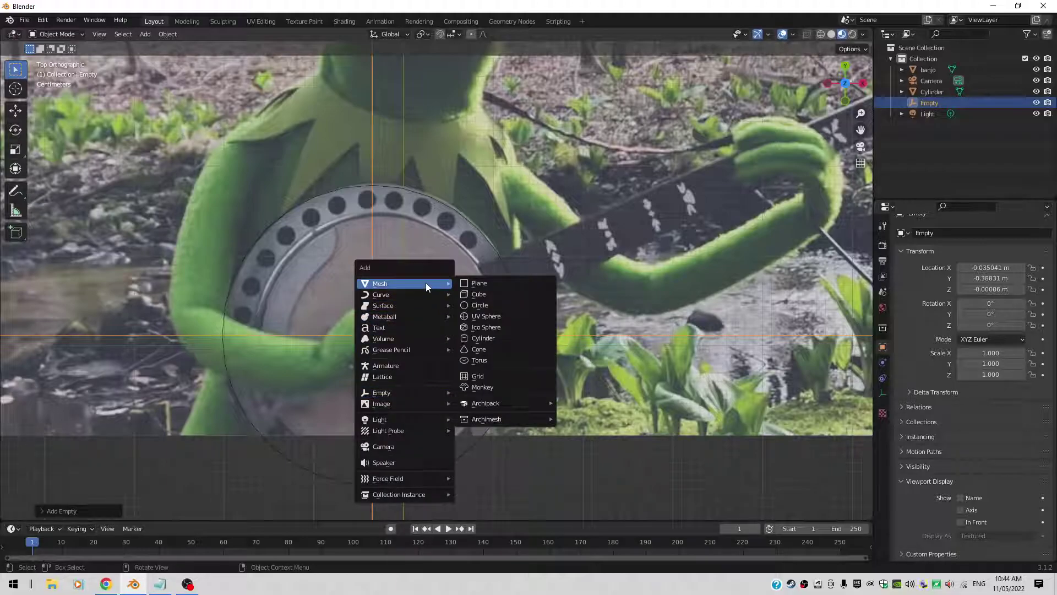
pyautogui.click(521, 337)
pyautogui.scroll(-3, 509, 421)
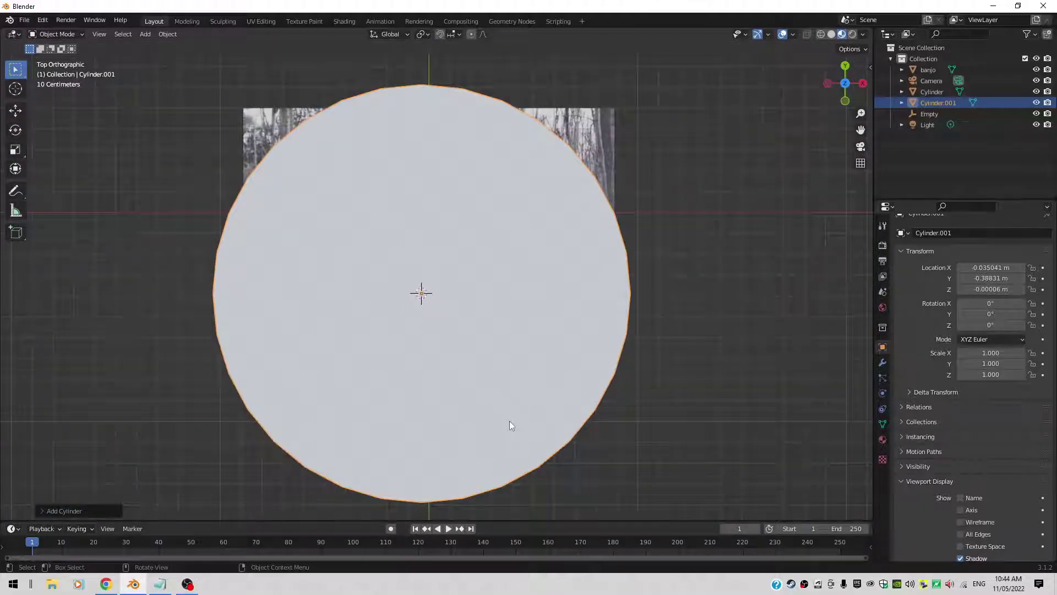
pyautogui.write('s.01')
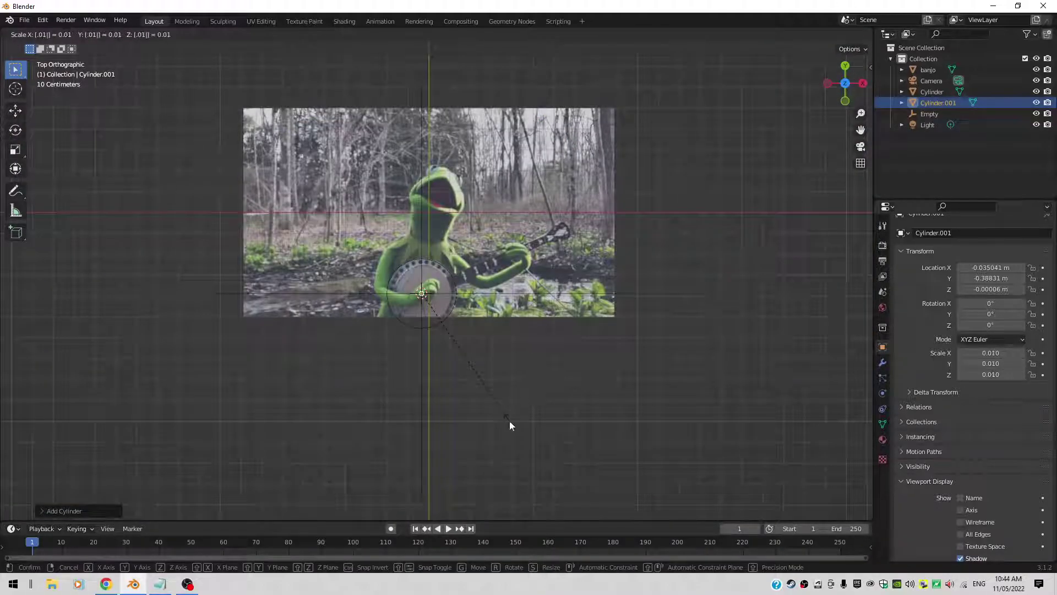
pyautogui.press('Return')
# Step: Apply Cylinder.001's scale so it reads 1.000
pyautogui.scroll(8, 510, 421)
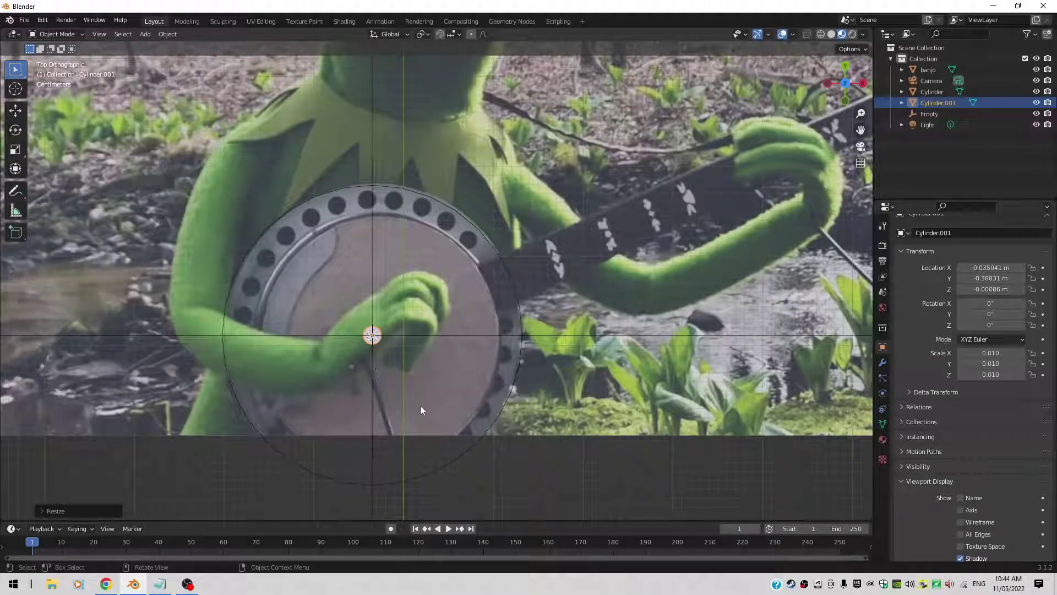
pyautogui.hotkey('ctrl', 'a')
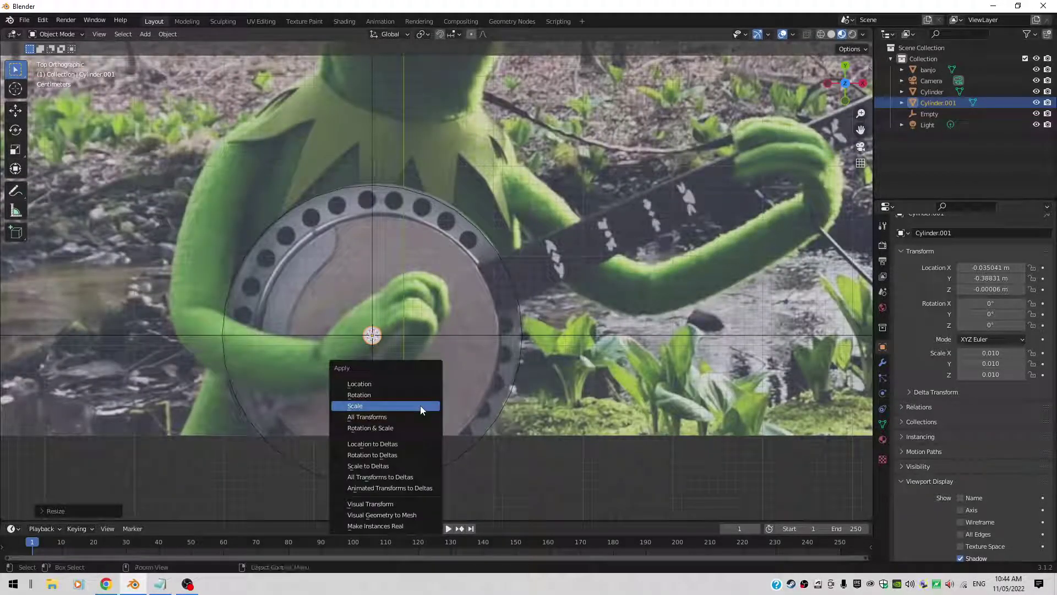
pyautogui.click(421, 406)
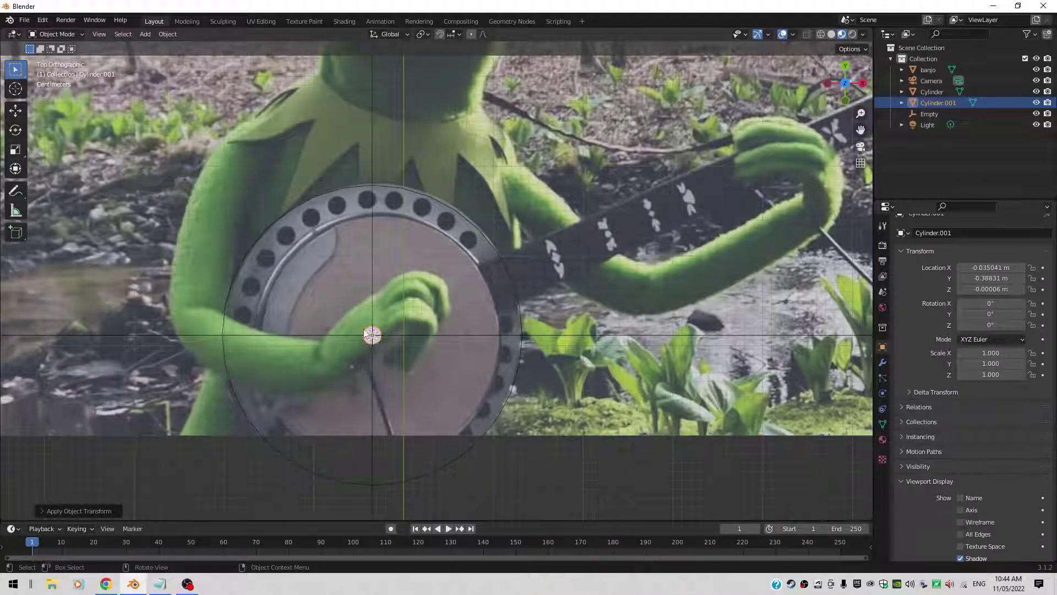
# Step: Add an Array modifier to Cylinder.001 with a count of 32
pyautogui.click(882, 363)
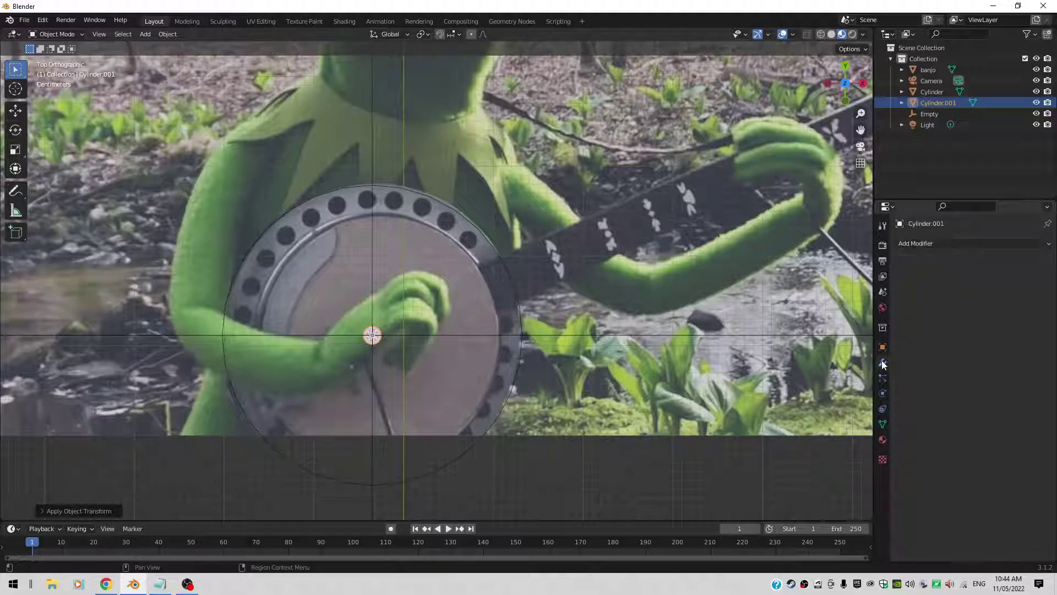
pyautogui.click(959, 244)
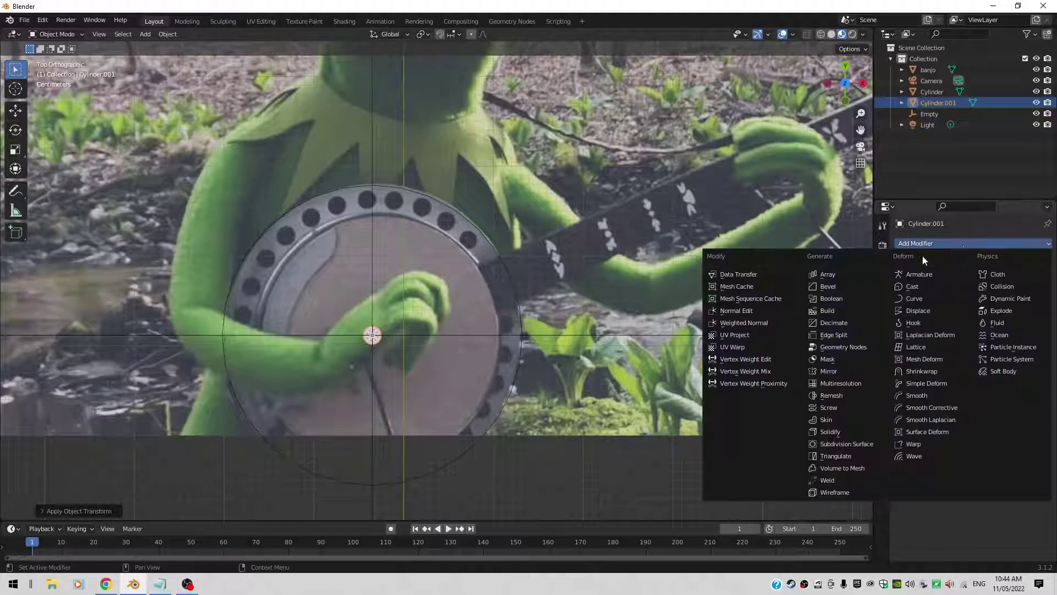
pyautogui.click(855, 276)
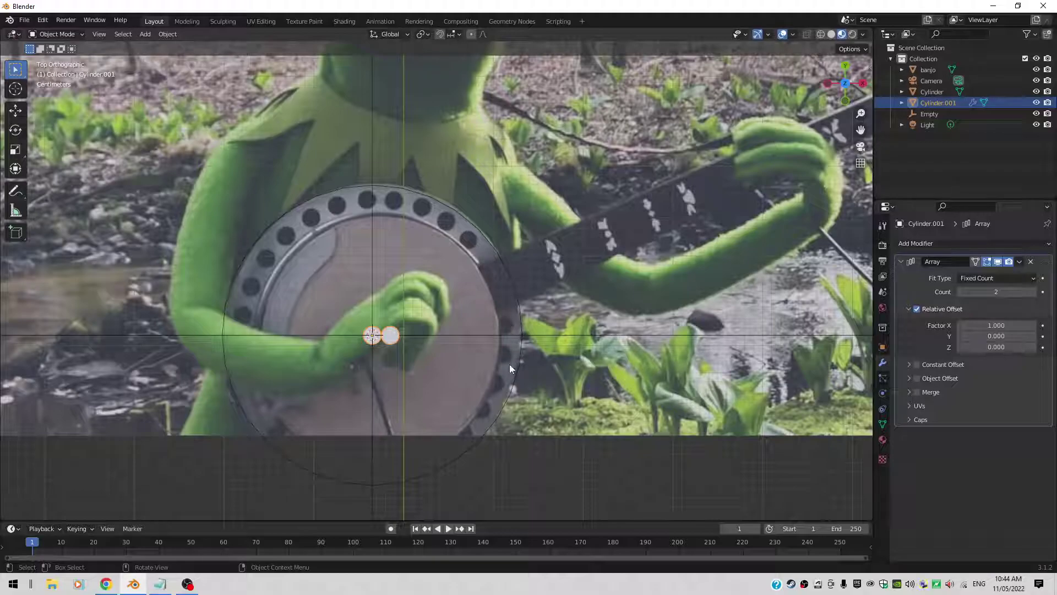
pyautogui.moveTo(994, 292)
pyautogui.mouseDown()
pyautogui.moveTo(965, 293)
pyautogui.moveTo(1001, 292)
pyautogui.mouseUp()
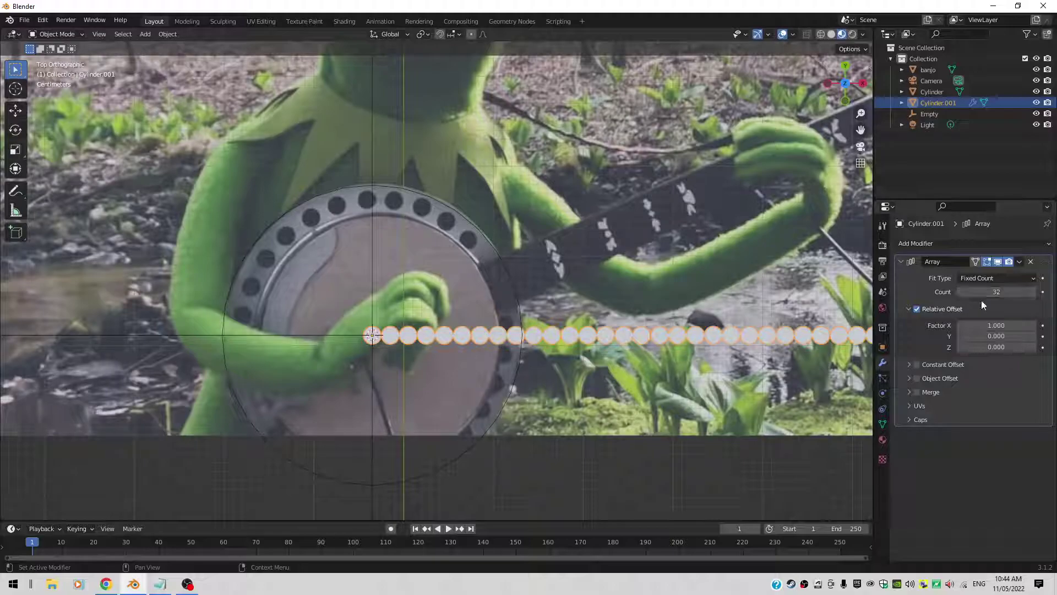
# Step: Turn off Relative Offset and use Object Offset with the Empty
pyautogui.click(917, 309)
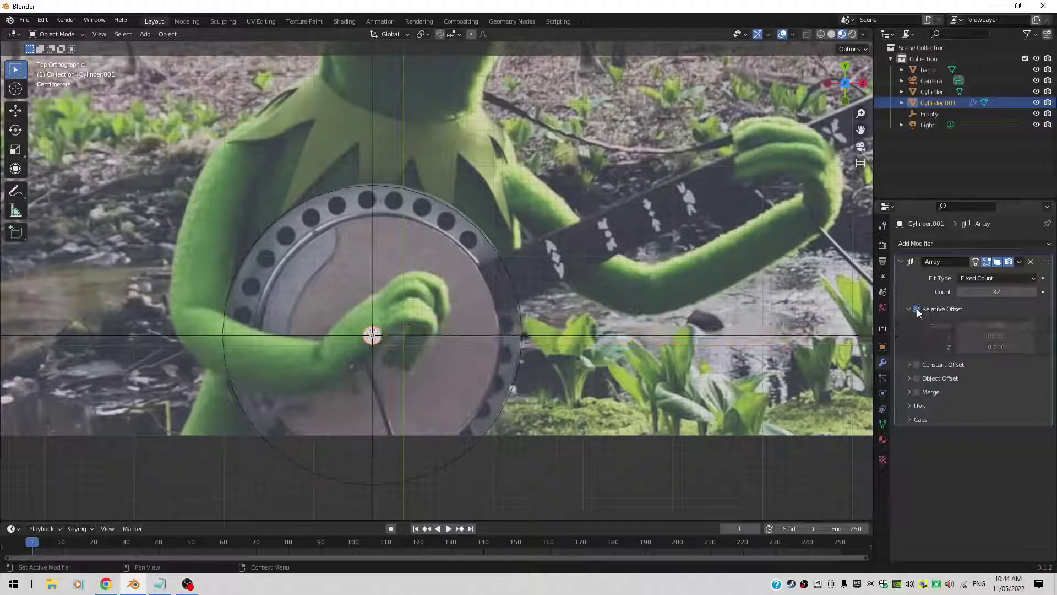
pyautogui.click(917, 379)
pyautogui.click(909, 378)
pyautogui.click(982, 394)
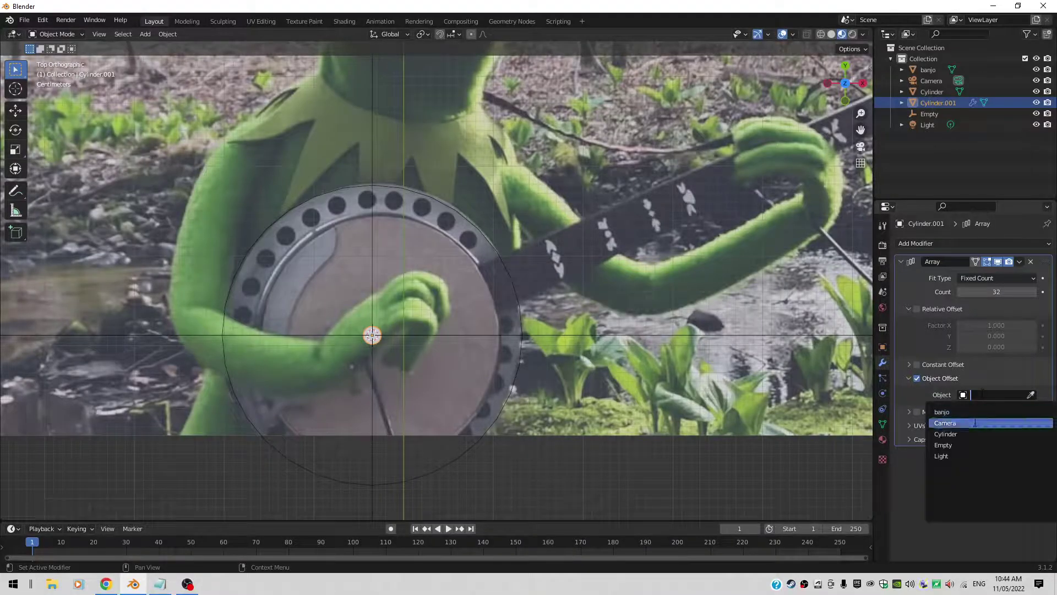
pyautogui.click(964, 444)
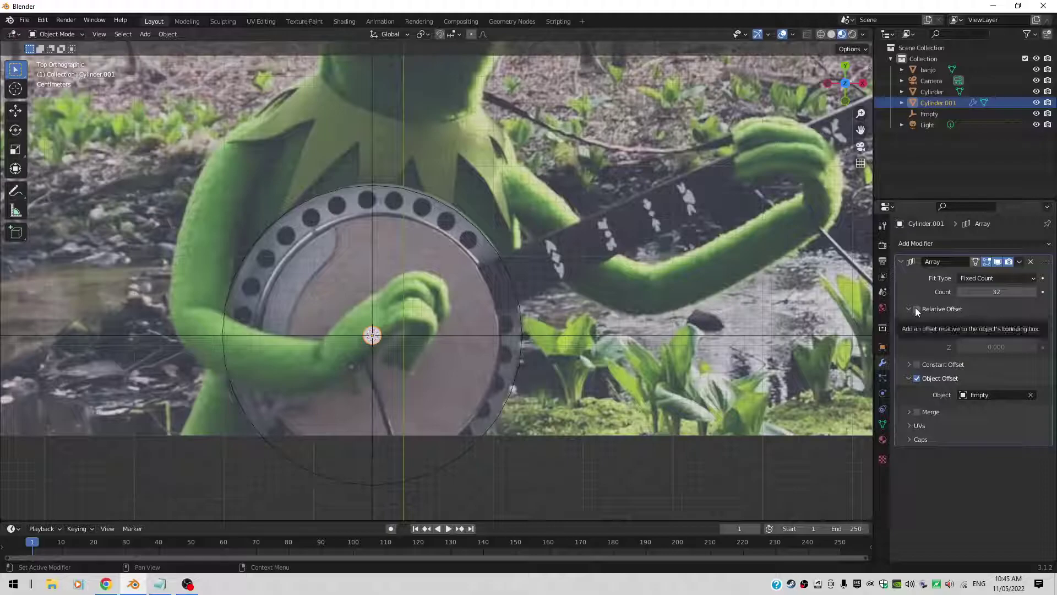
pyautogui.click(917, 379)
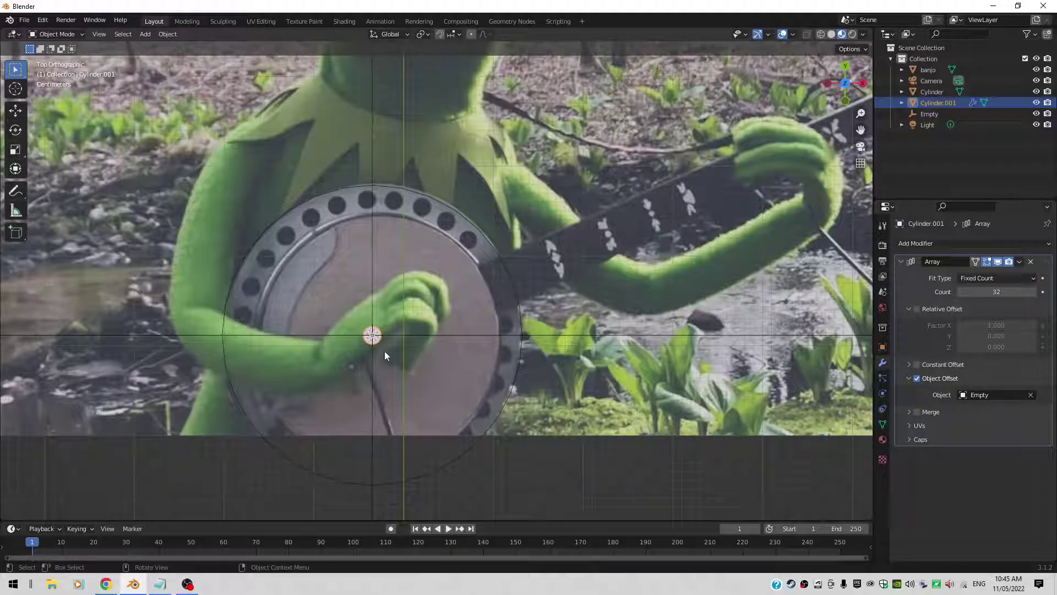
# Step: Orbit to a low side view showing the tall cylinder passing through the banjo image plane
pyautogui.moveTo(540, 451); pyautogui.dragTo(520, 331, button='middle')
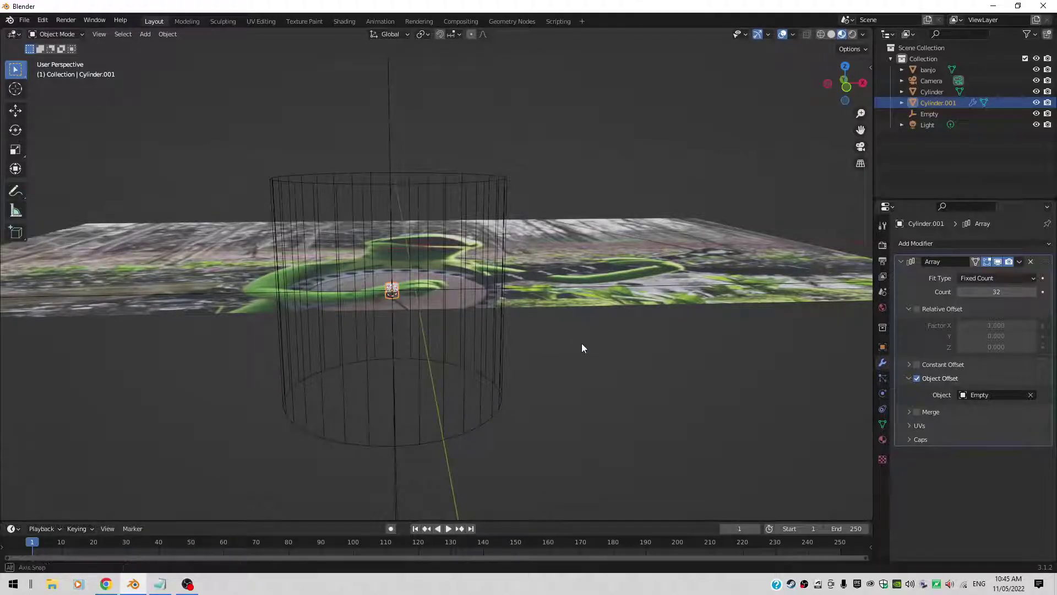
pyautogui.moveTo(580, 347); pyautogui.dragTo(572, 321, button='middle')
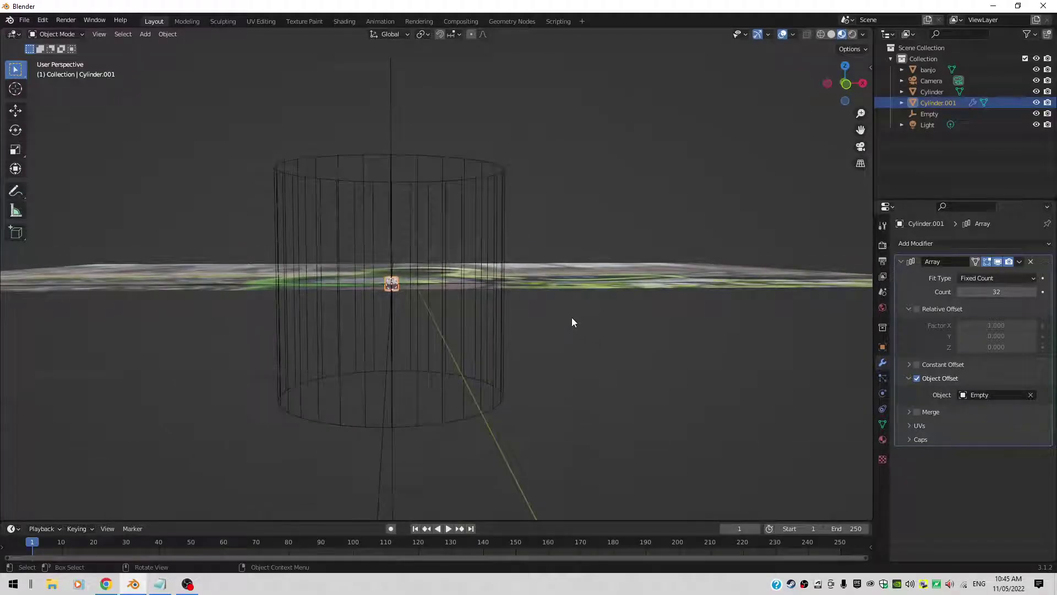
# Step: Scale the large Cylinder along Z to about 0.04, flattening it into a thin disc
pyautogui.click(454, 159)
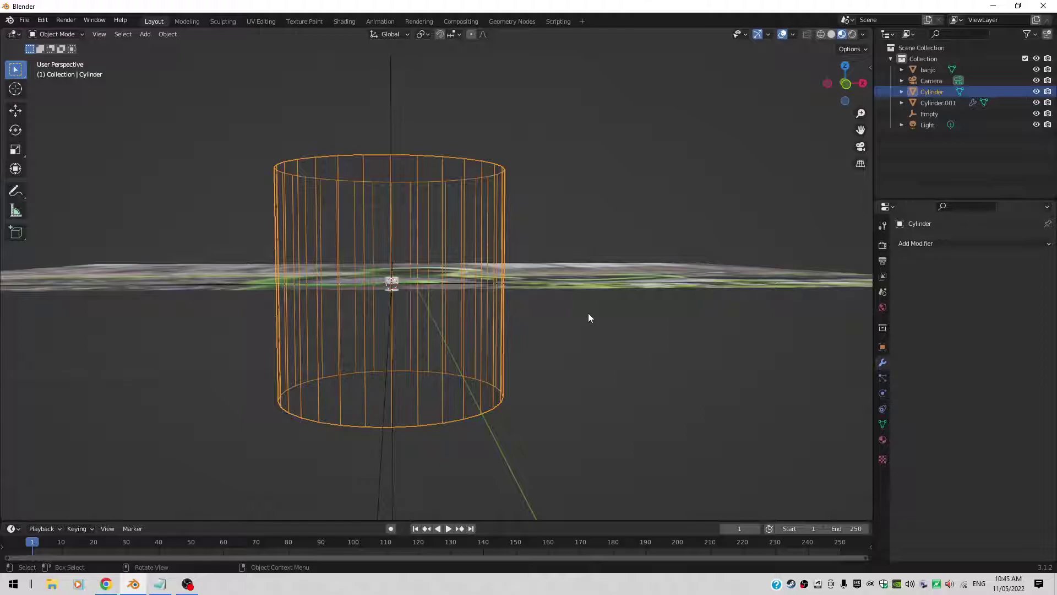
pyautogui.press('s')
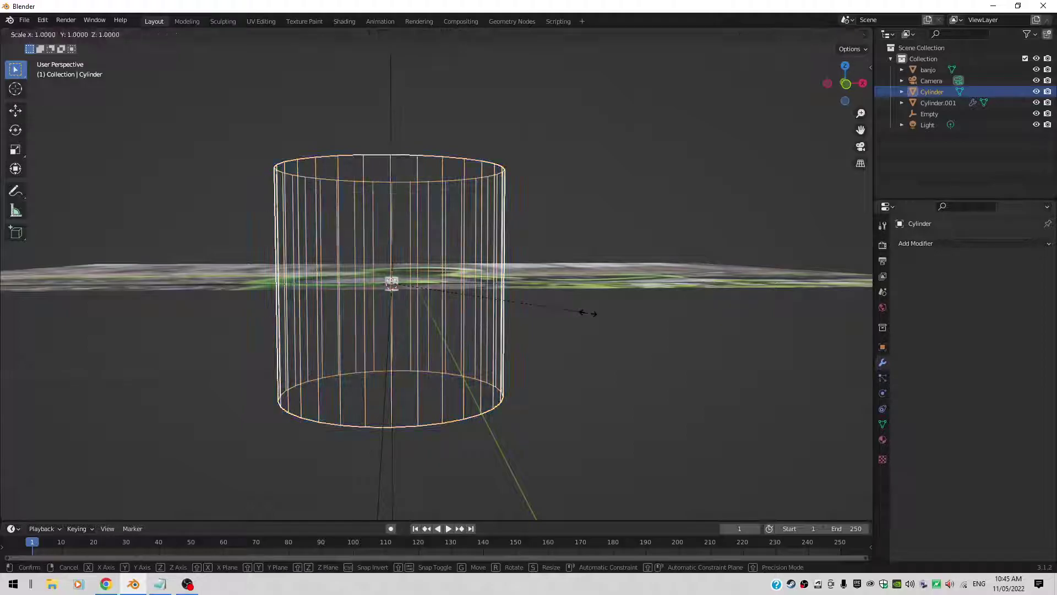
pyautogui.press('z')
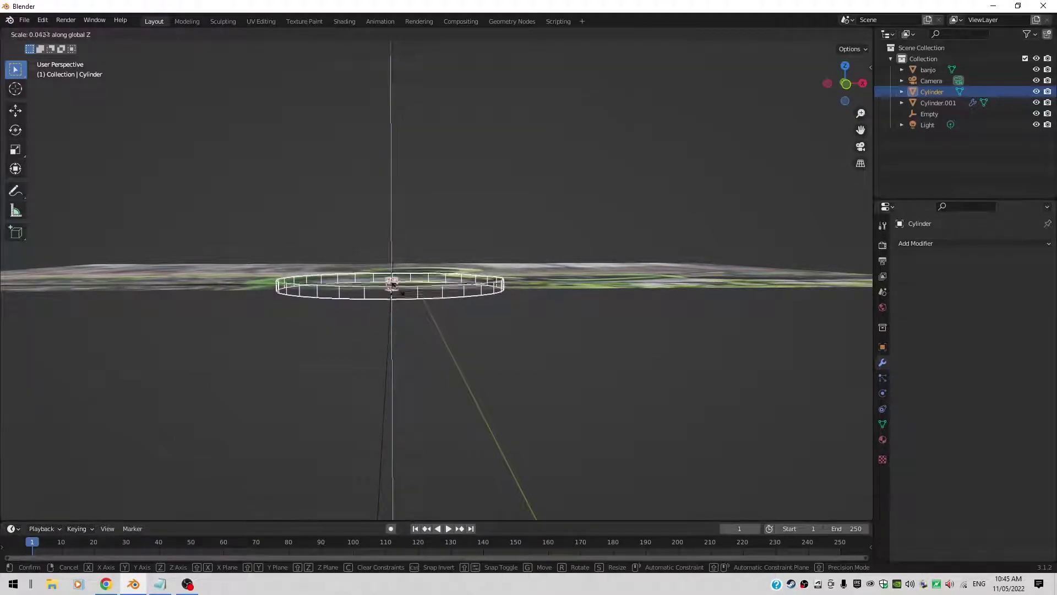
pyautogui.click(392, 284)
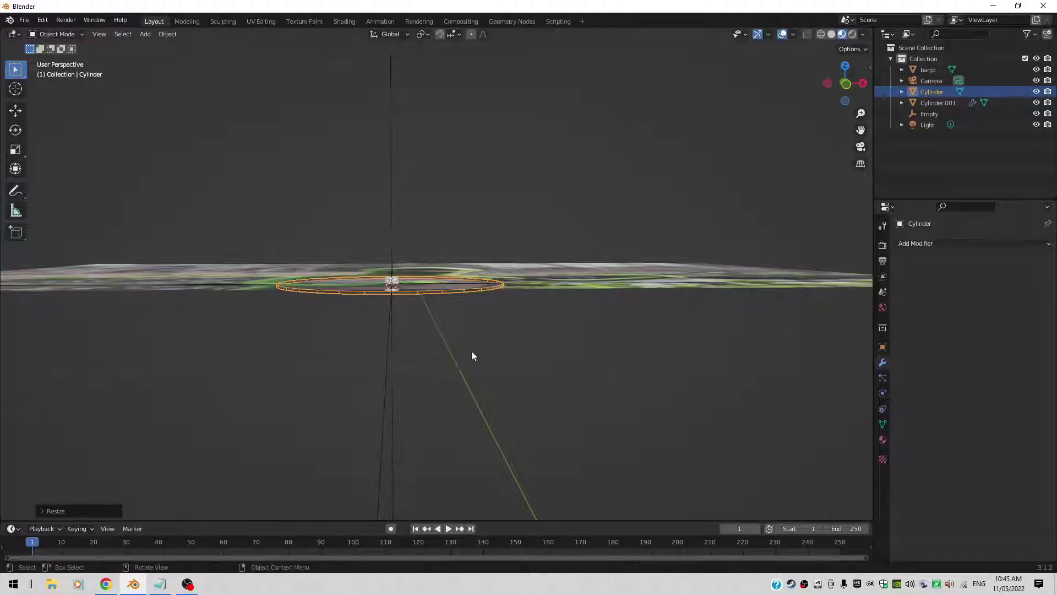
pyautogui.scroll(5, 521, 350)
pyautogui.moveTo(531, 362); pyautogui.dragTo(526, 446, button='middle')
# Step: Switch to top view centred on the banjo and select the arrayed small cylinder
pyautogui.press('KP_7')
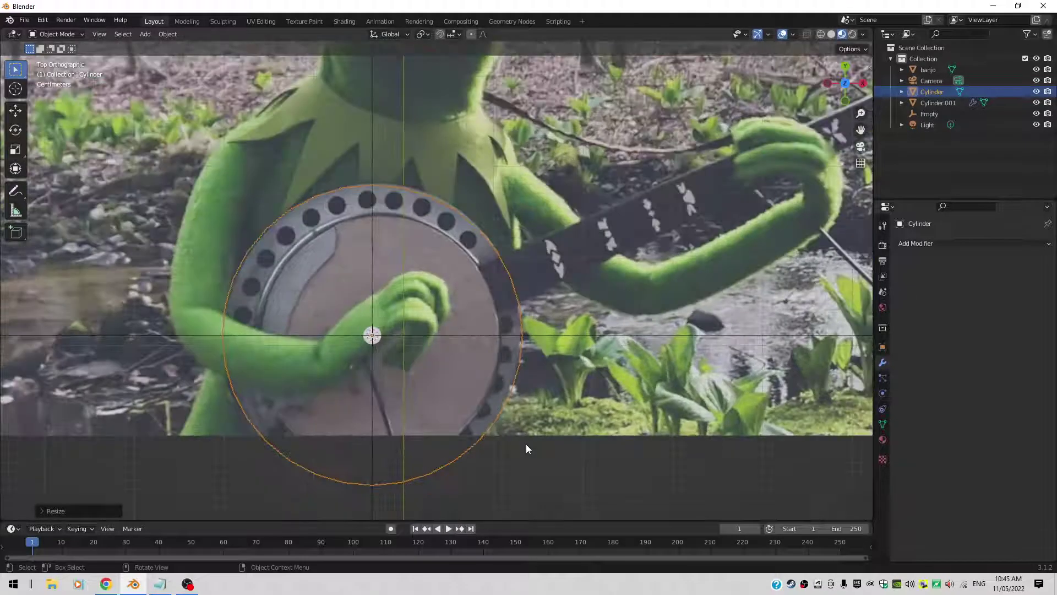
pyautogui.keyDown('shift'); pyautogui.moveTo(589, 461); pyautogui.dragTo(625, 388, button='middle'); pyautogui.keyUp('shift')
pyautogui.scroll(2, 625, 388)
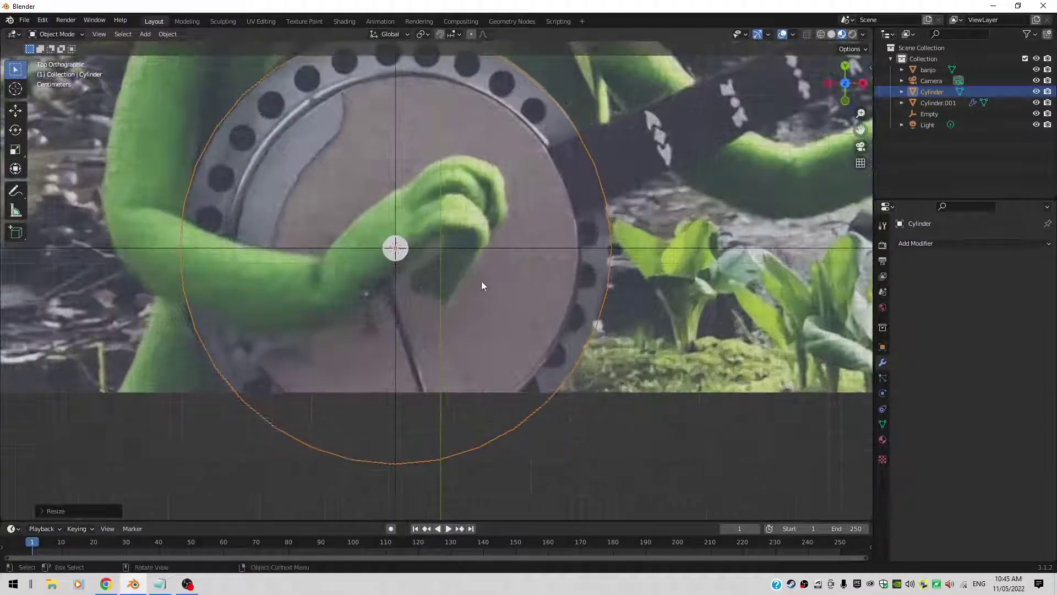
pyautogui.click(460, 283)
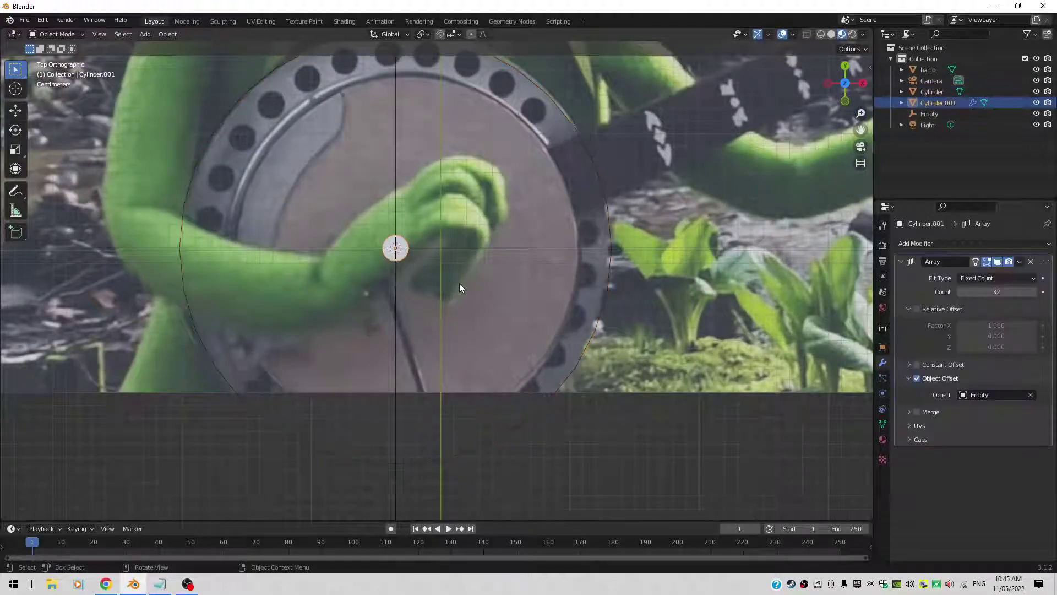
pyautogui.scroll(-1, 459, 283)
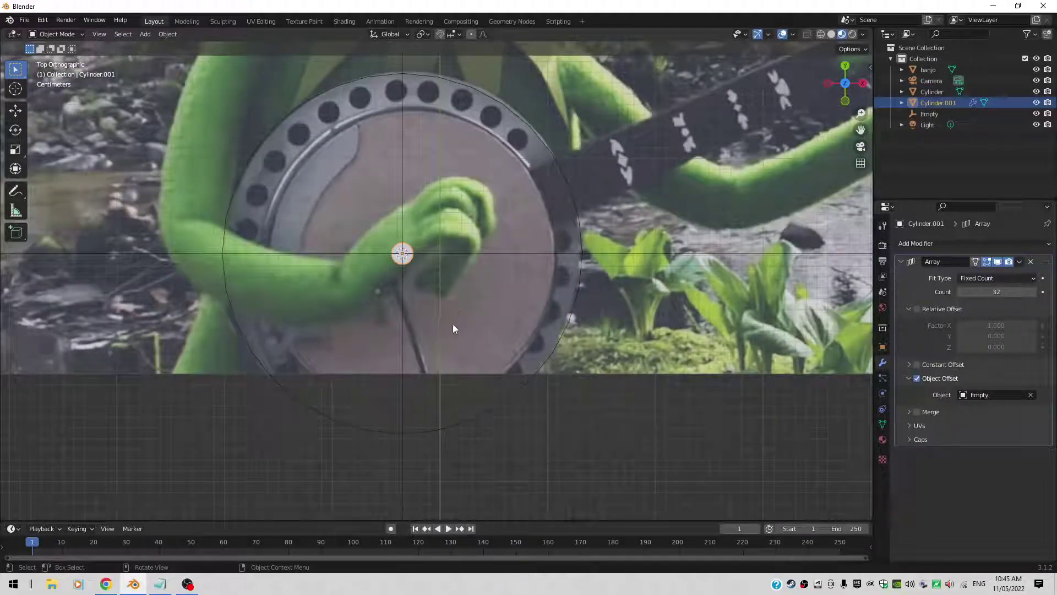
# Step: In Edit Mode, move Cylinder.001's mesh 0.1518 m along Y onto the rim, then return to Object Mode
pyautogui.press('Tab')
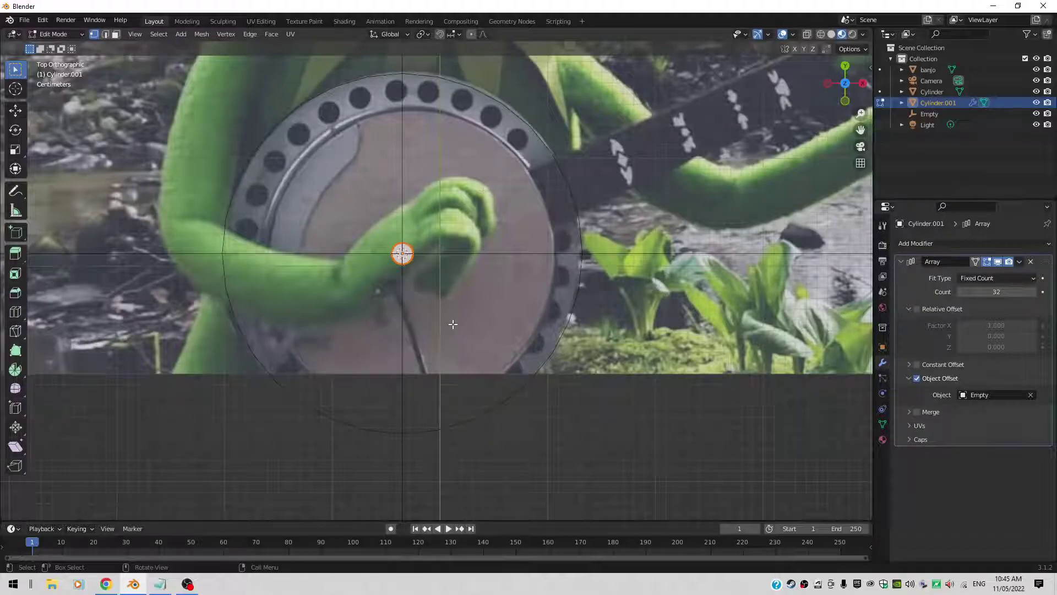
pyautogui.press('g')
pyautogui.press('y')
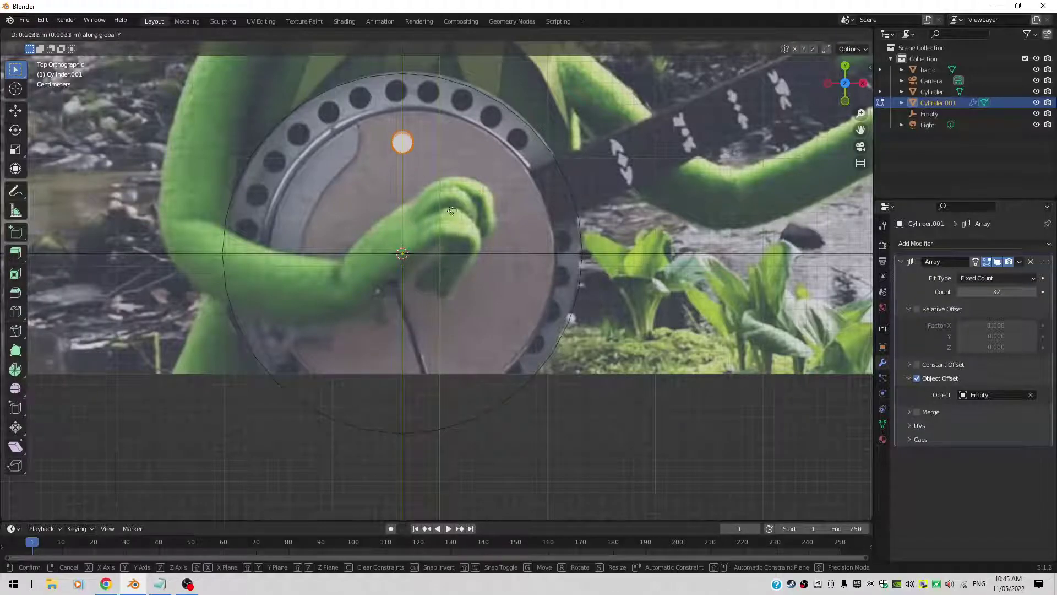
pyautogui.click(468, 160)
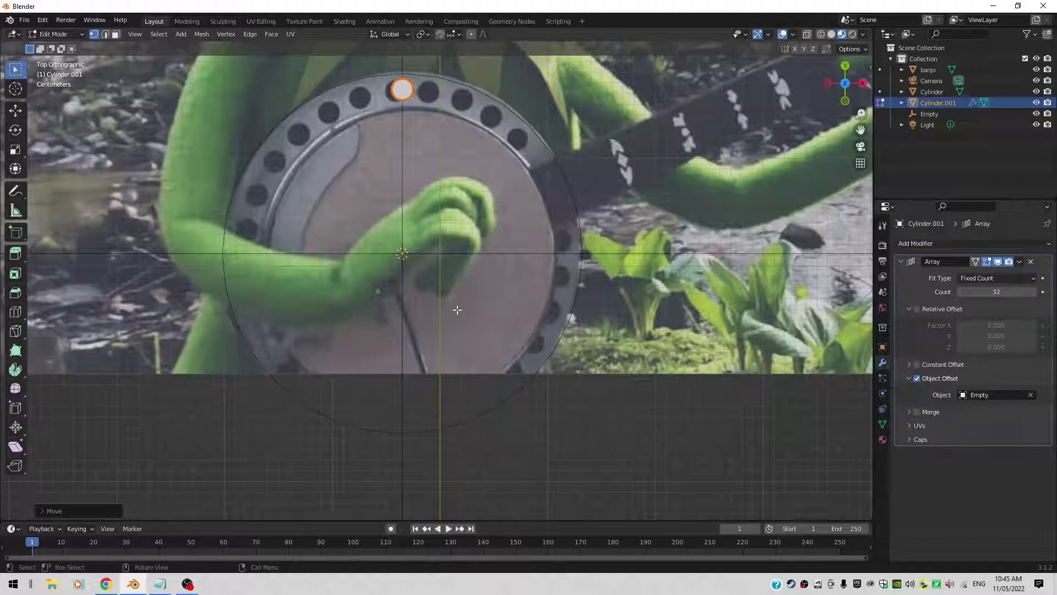
pyautogui.press('Tab')
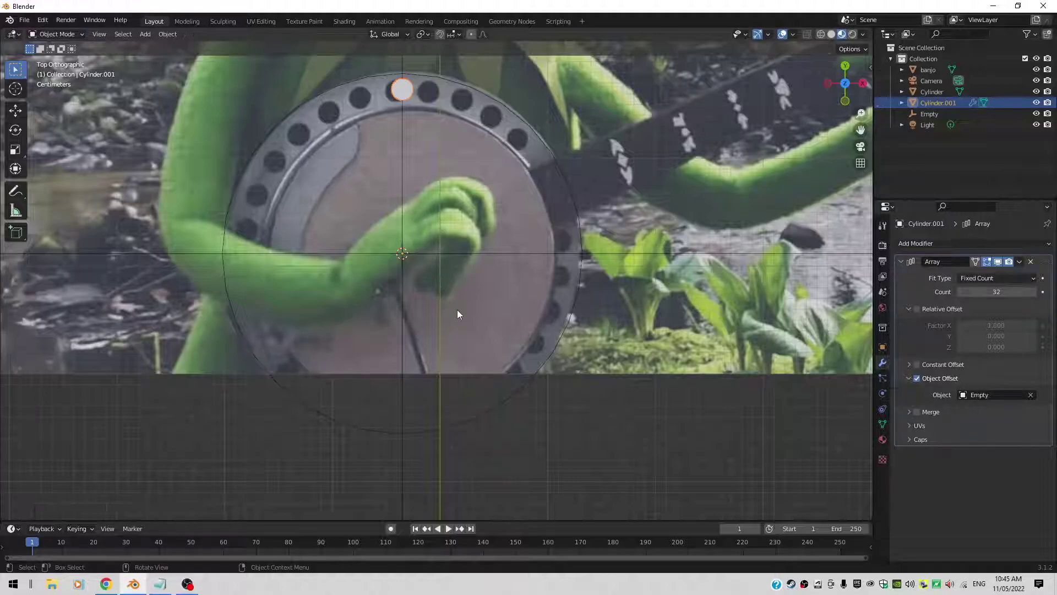
# Step: Rotate the Empty -11.2° about Z to spread the 32 array copies around the rim
pyautogui.click(697, 254)
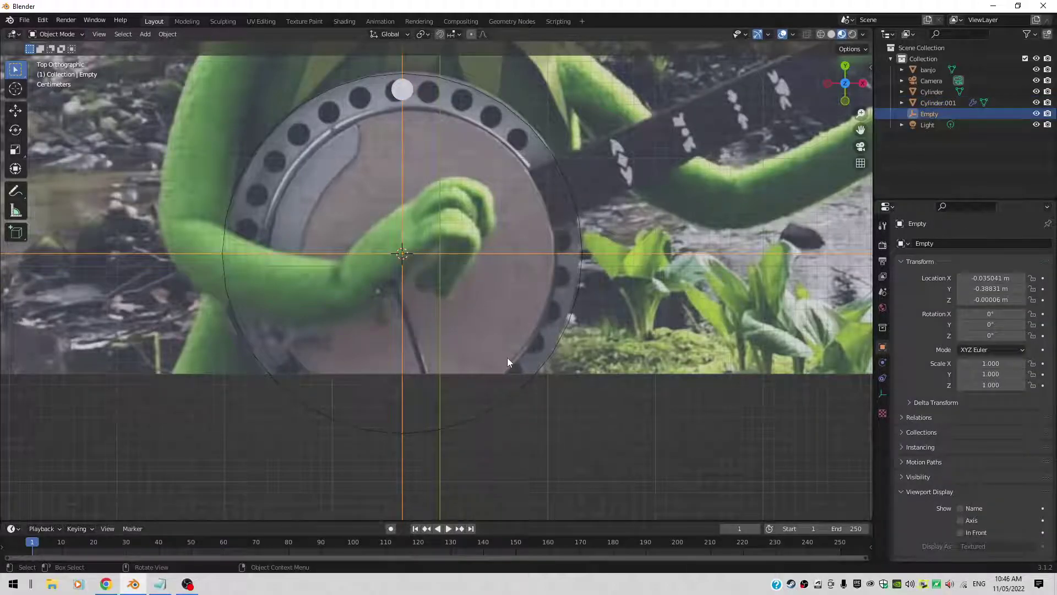
pyautogui.press('r')
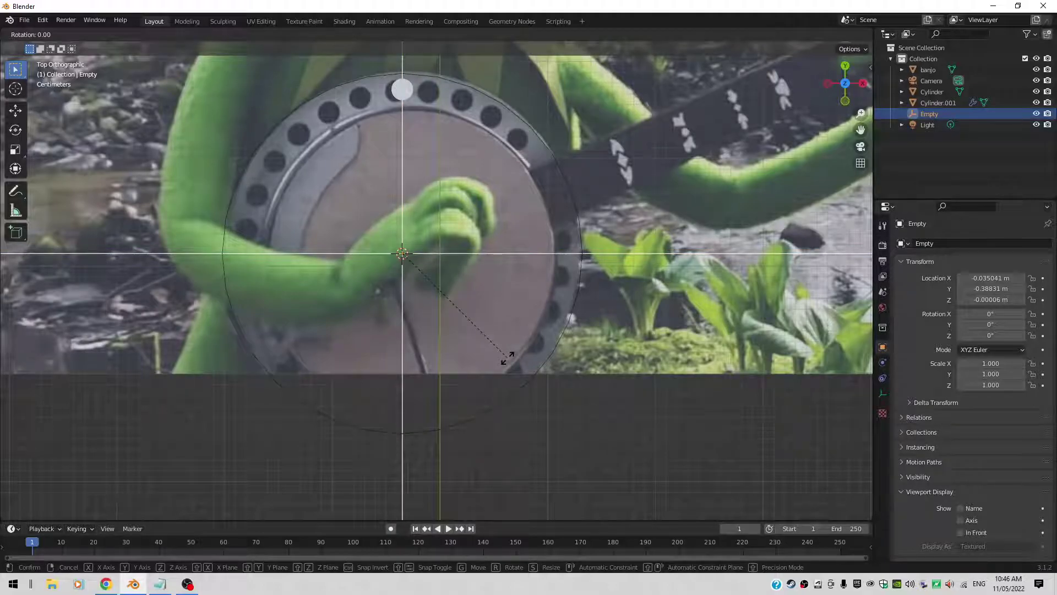
pyautogui.press('z')
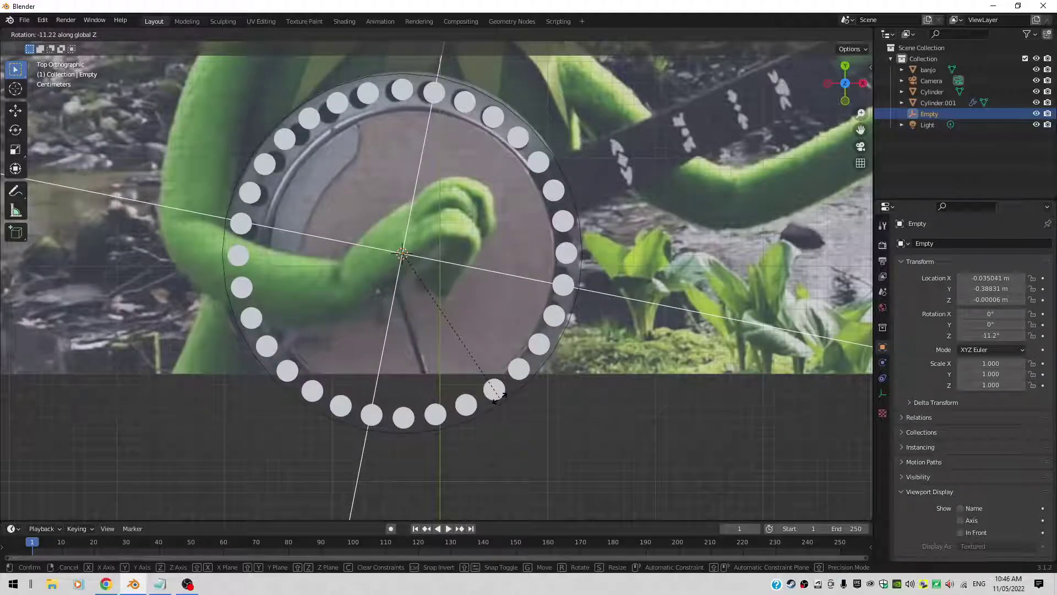
pyautogui.click(498, 396)
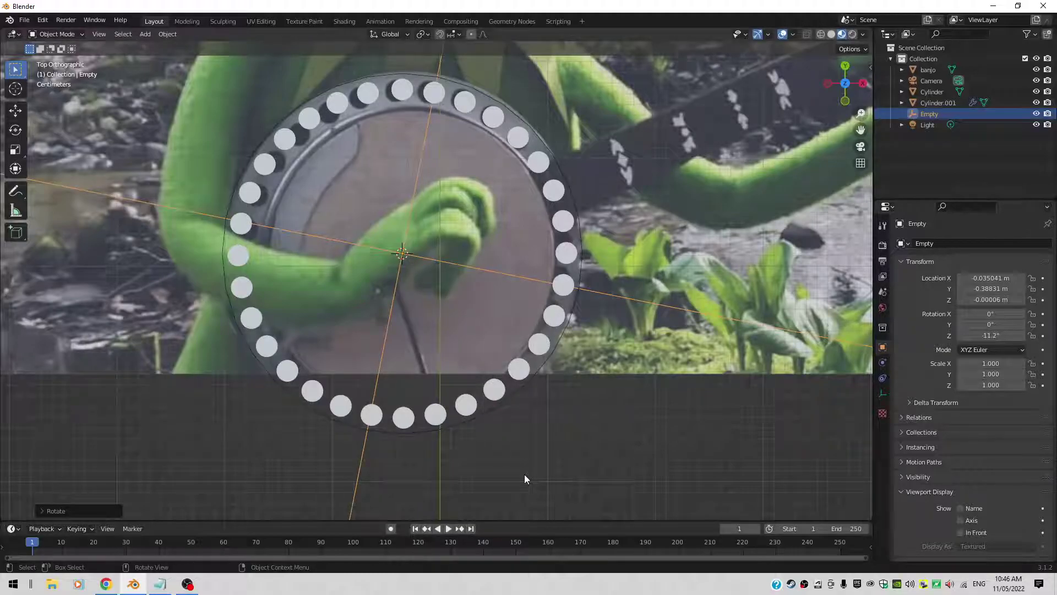
# Step: Set the large Cylinder's Viewport Display As to Textured instead of Wire
pyautogui.click(581, 265)
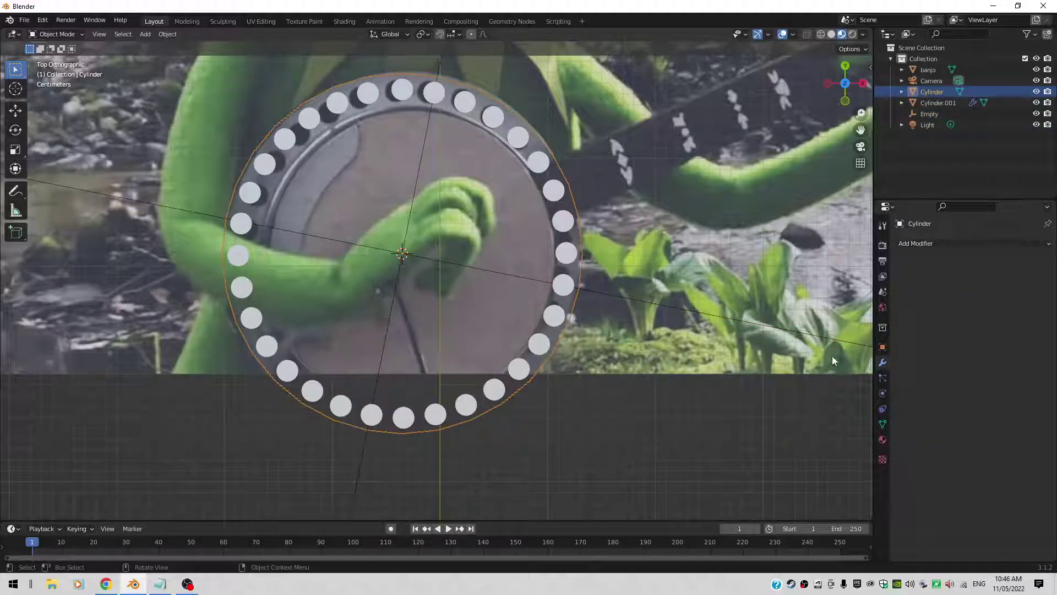
pyautogui.click(883, 347)
pyautogui.scroll(-5, 947, 372)
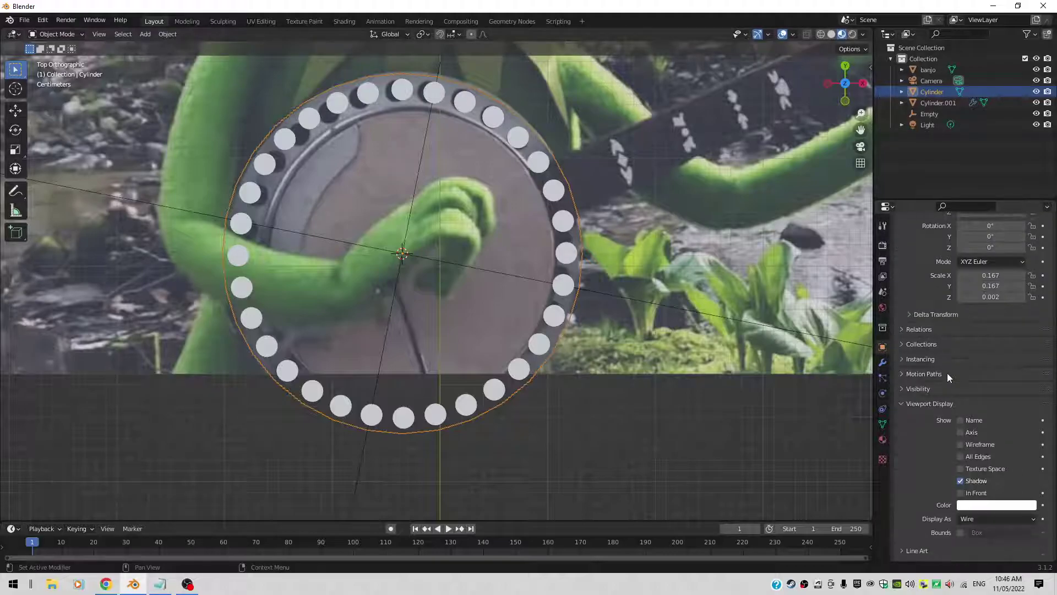
pyautogui.click(987, 508)
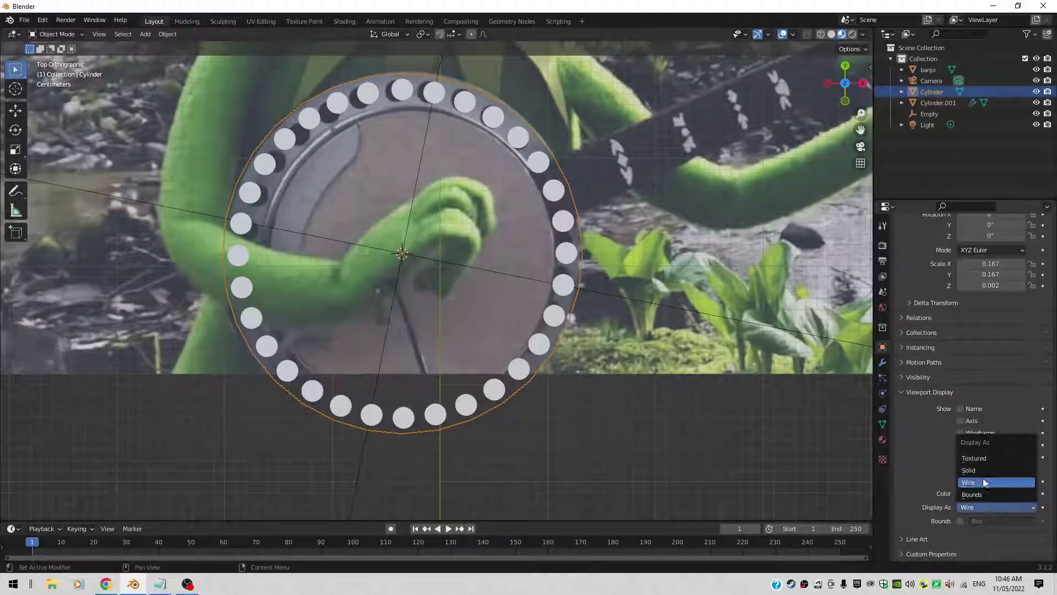
pyautogui.click(982, 460)
pyautogui.moveTo(716, 385); pyautogui.dragTo(604, 356, button='middle')
pyautogui.scroll(2, 603, 353)
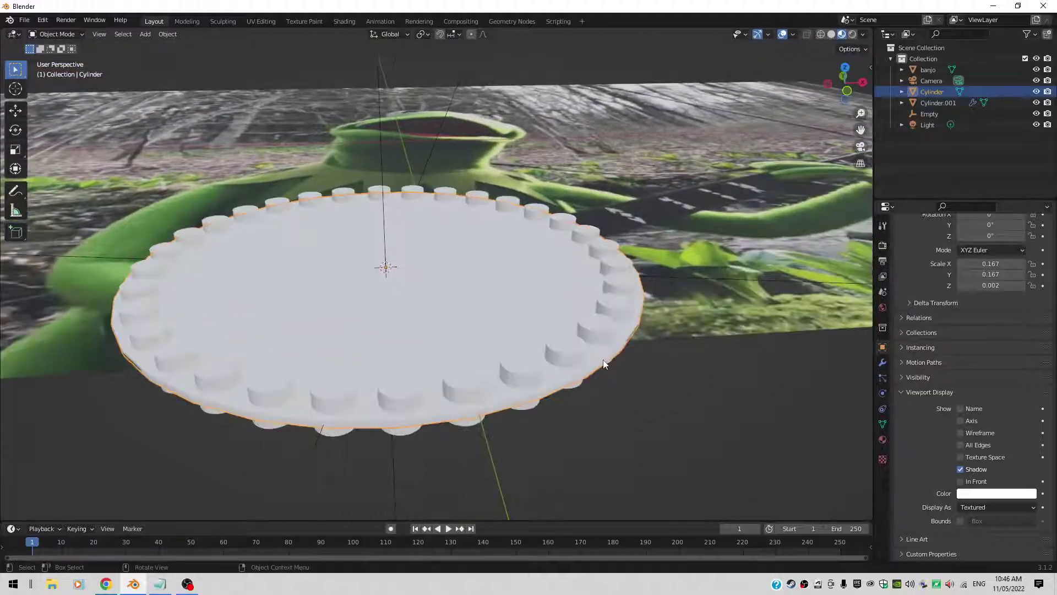
pyautogui.click(601, 361)
pyautogui.click(595, 381)
# Step: Add a Boolean Difference modifier to the disc with Cylinder.001 as the cutting object
pyautogui.click(884, 362)
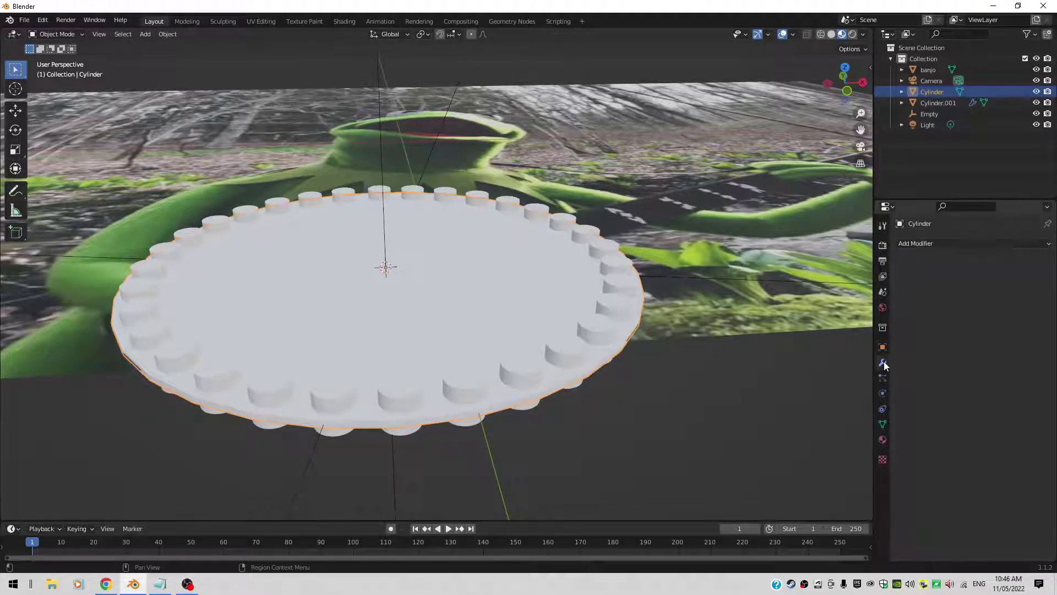
pyautogui.click(934, 243)
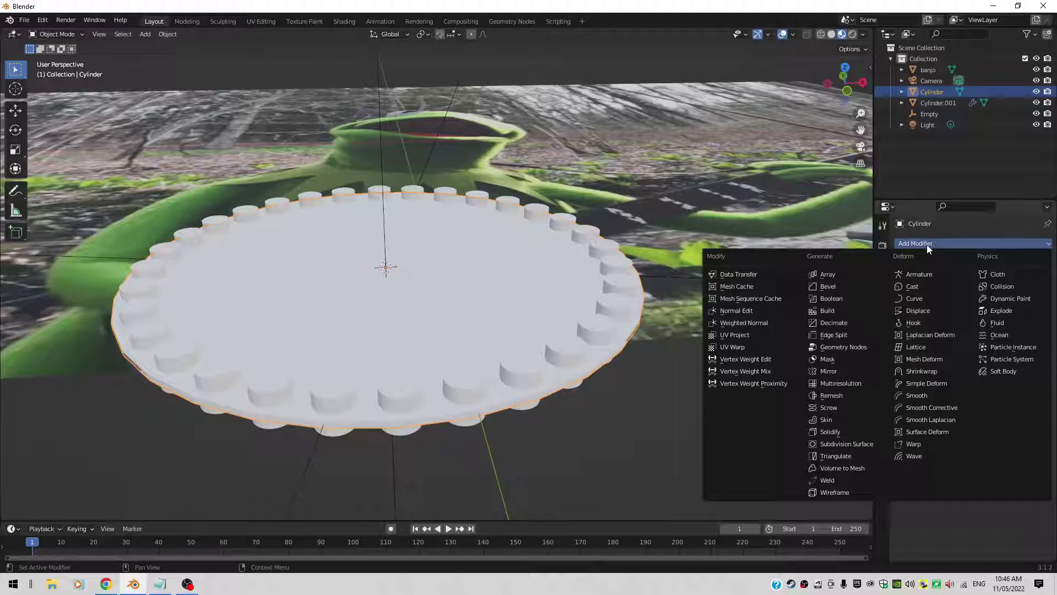
pyautogui.click(834, 298)
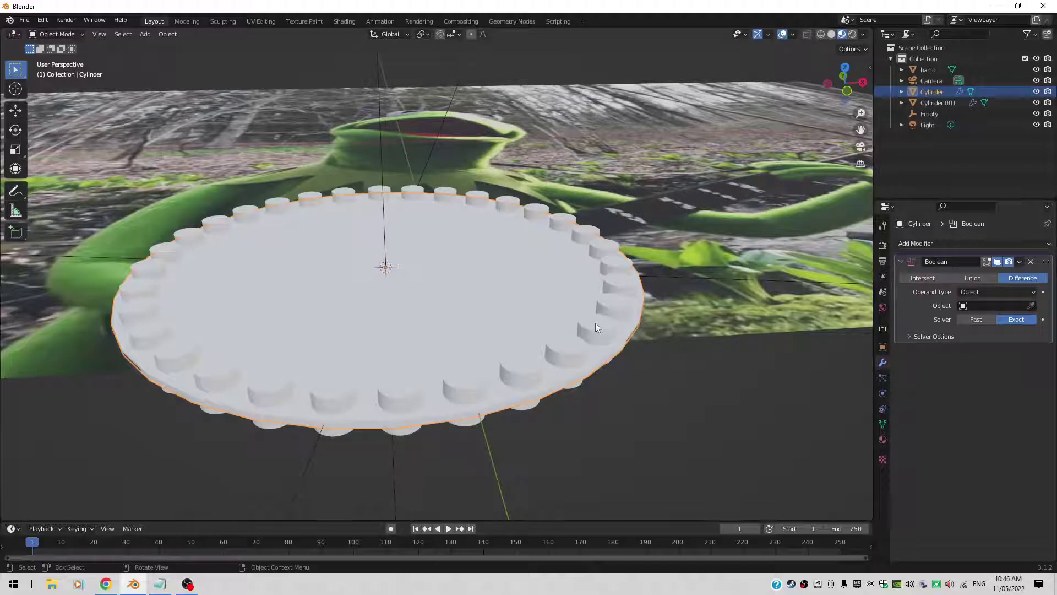
pyautogui.click(977, 305)
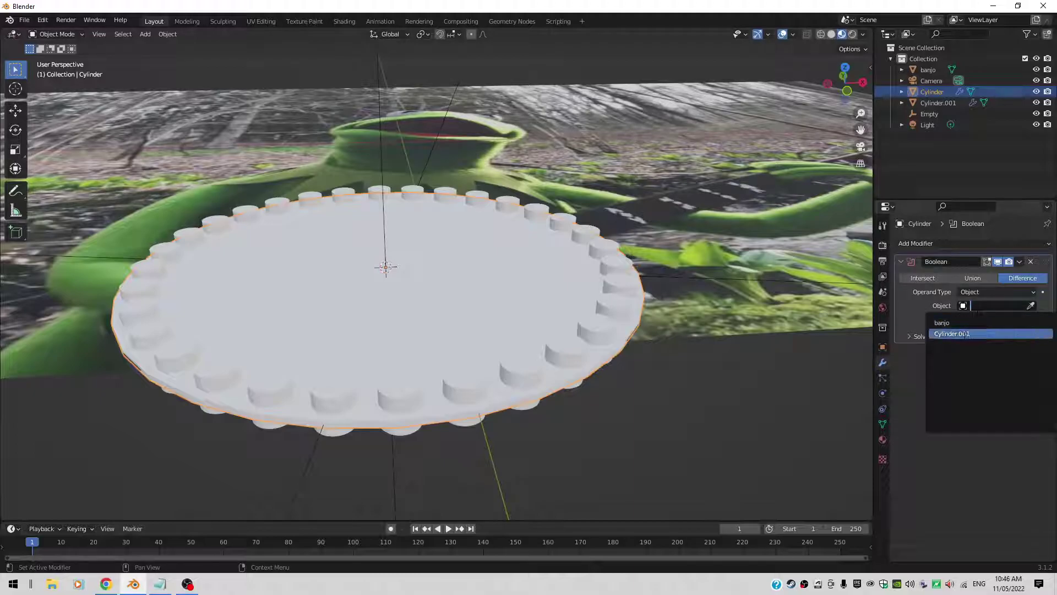
pyautogui.click(965, 334)
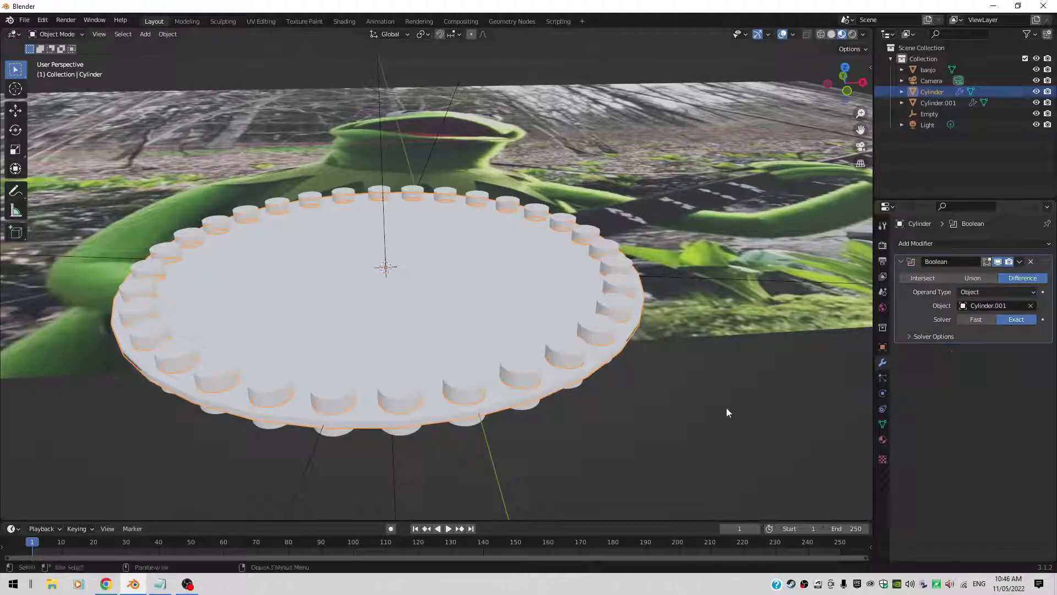
pyautogui.moveTo(727, 412); pyautogui.dragTo(572, 356, button='middle')
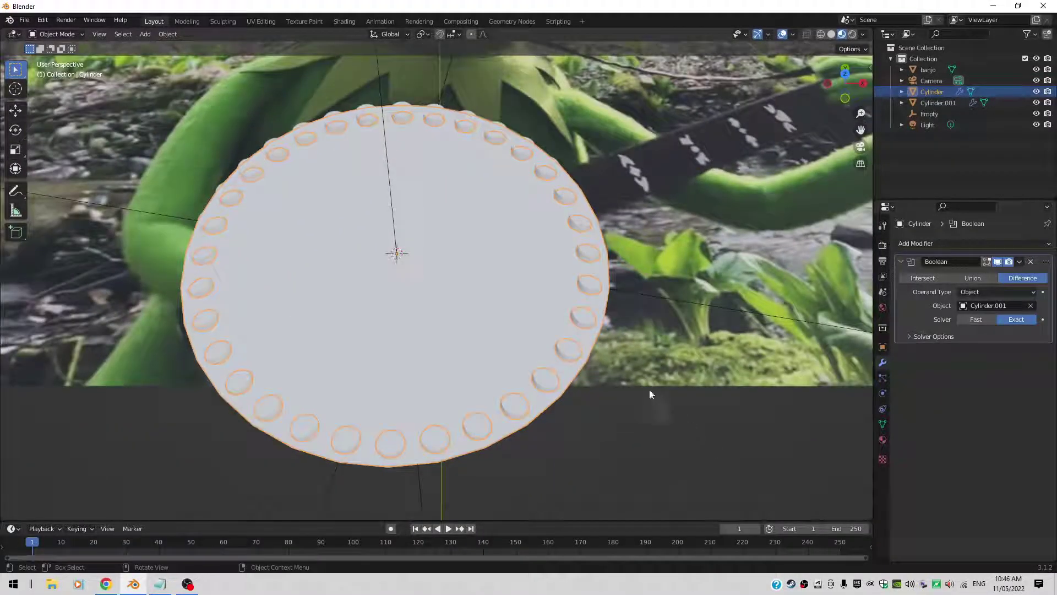
# Step: Hide the peg ring Cylinder.001 to reveal the holes cut in the disc
pyautogui.click(571, 355)
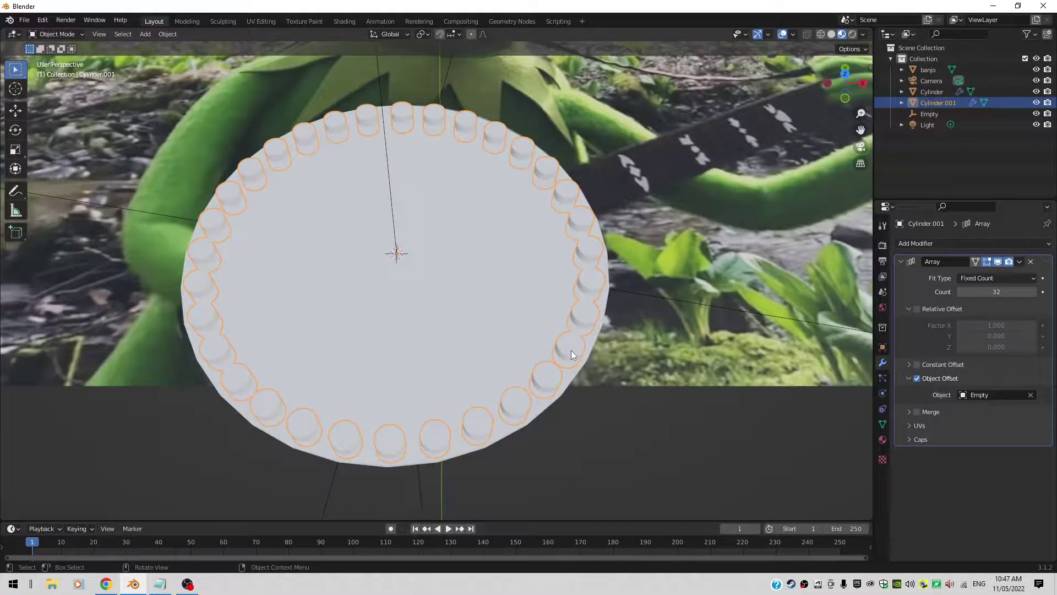
pyautogui.press('h')
pyautogui.moveTo(649, 398); pyautogui.dragTo(625, 423, button='middle')
pyautogui.scroll(2, 625, 424)
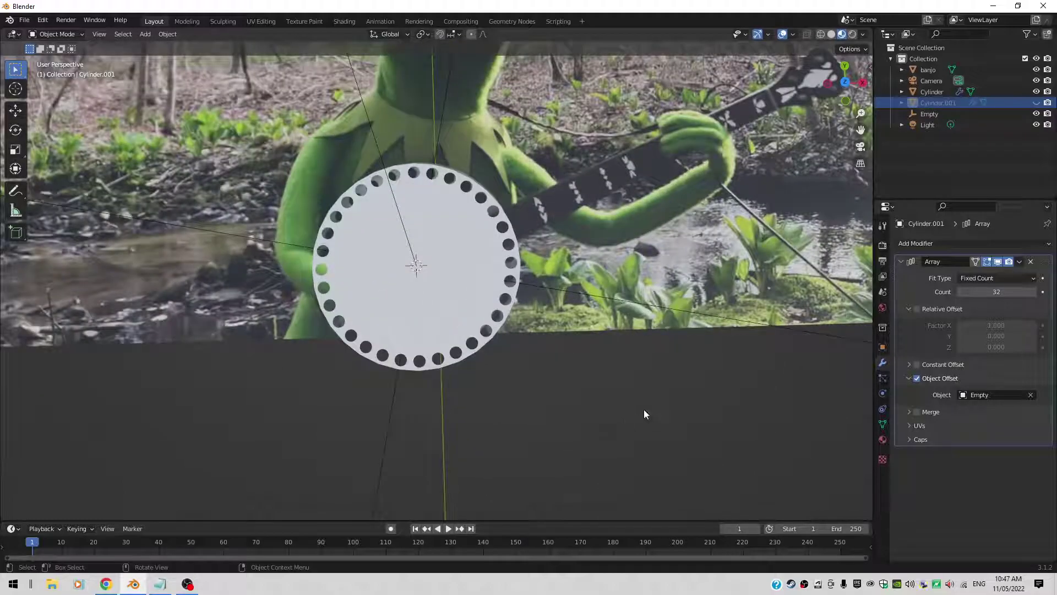
# Step: Test the Array count down to 30 and back to 32, then view the disc squarely
pyautogui.click(960, 291)
pyautogui.click(960, 292)
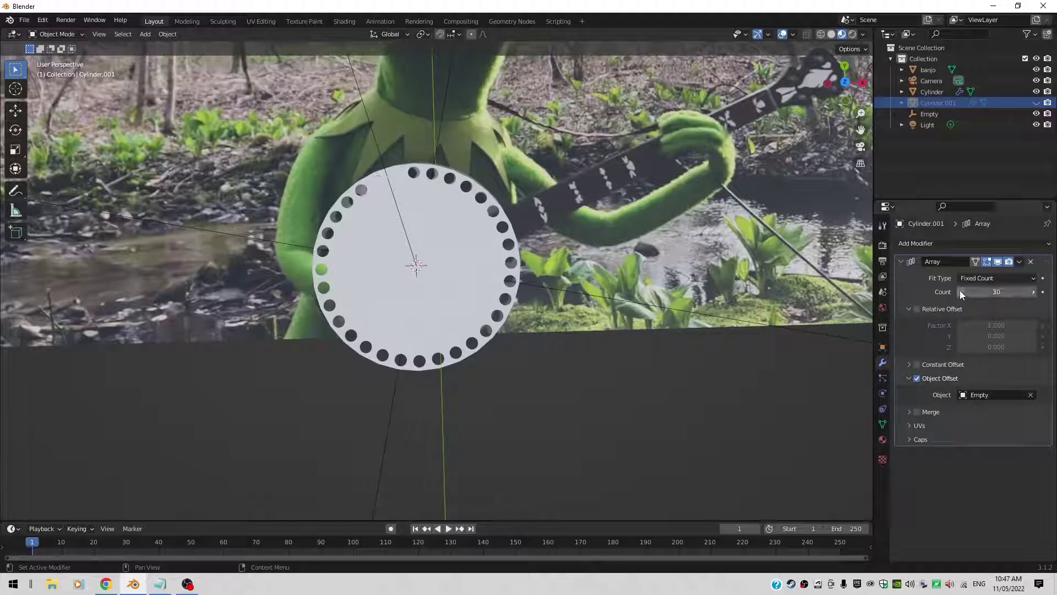
pyautogui.click(1034, 293)
pyautogui.click(1033, 292)
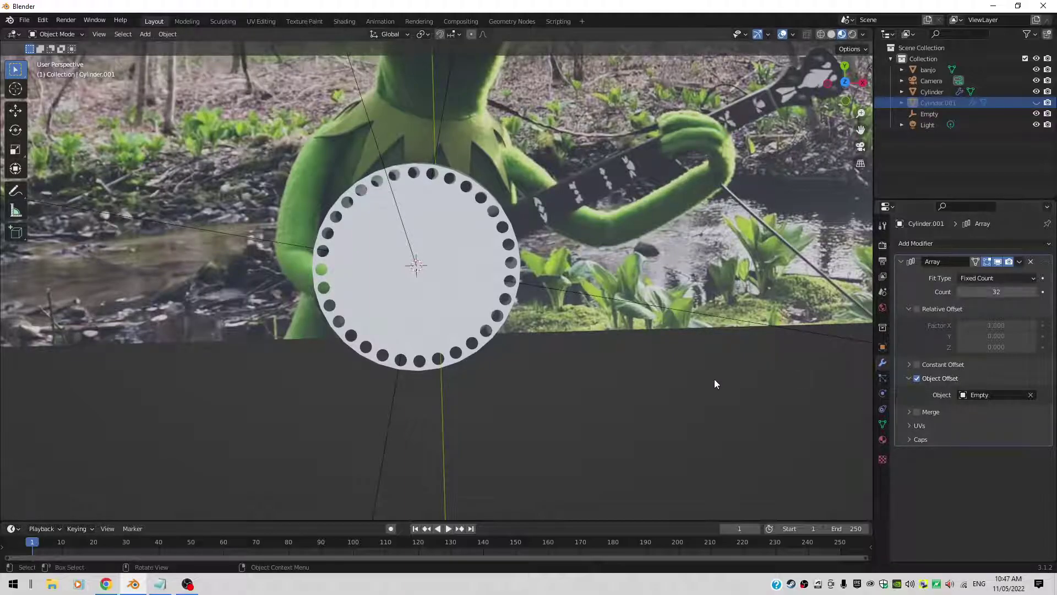
pyautogui.moveTo(715, 380); pyautogui.dragTo(730, 320, button='middle')
pyautogui.scroll(3, 731, 321)
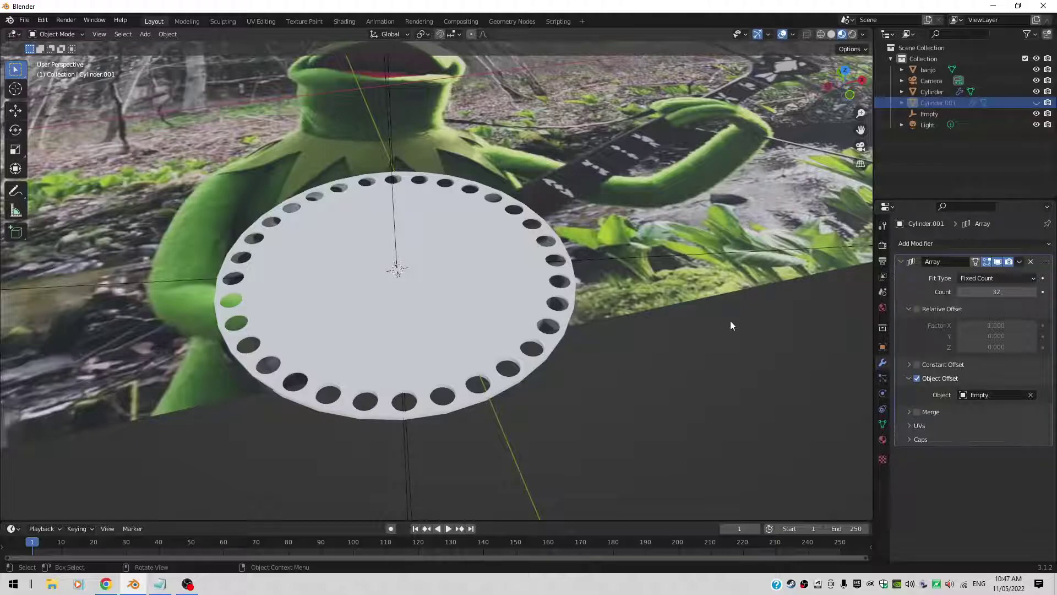
pyautogui.moveTo(730, 321); pyautogui.dragTo(718, 372, button='middle')
pyautogui.scroll(-3, 718, 372)
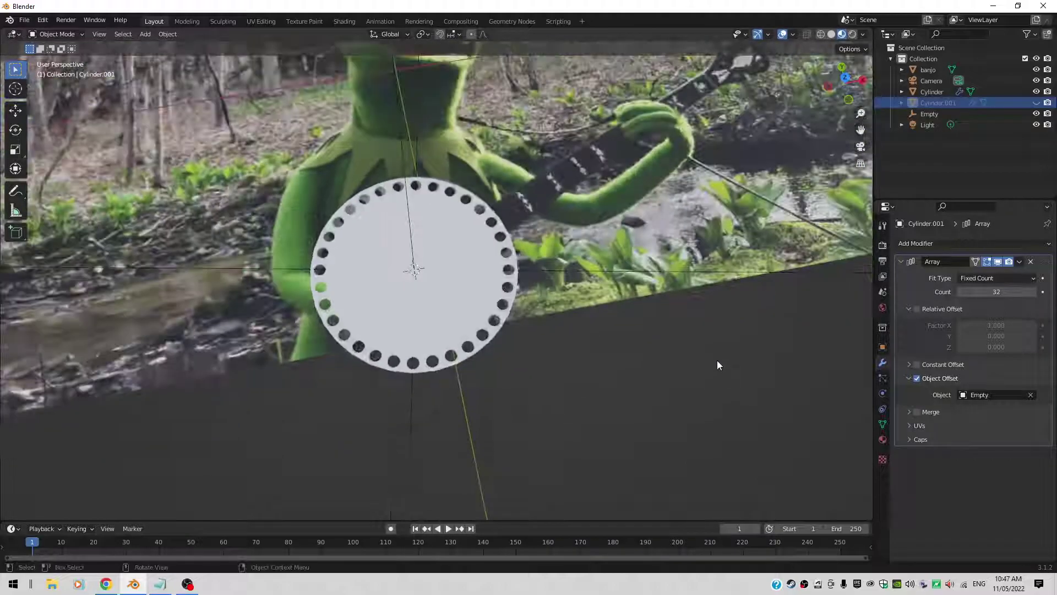